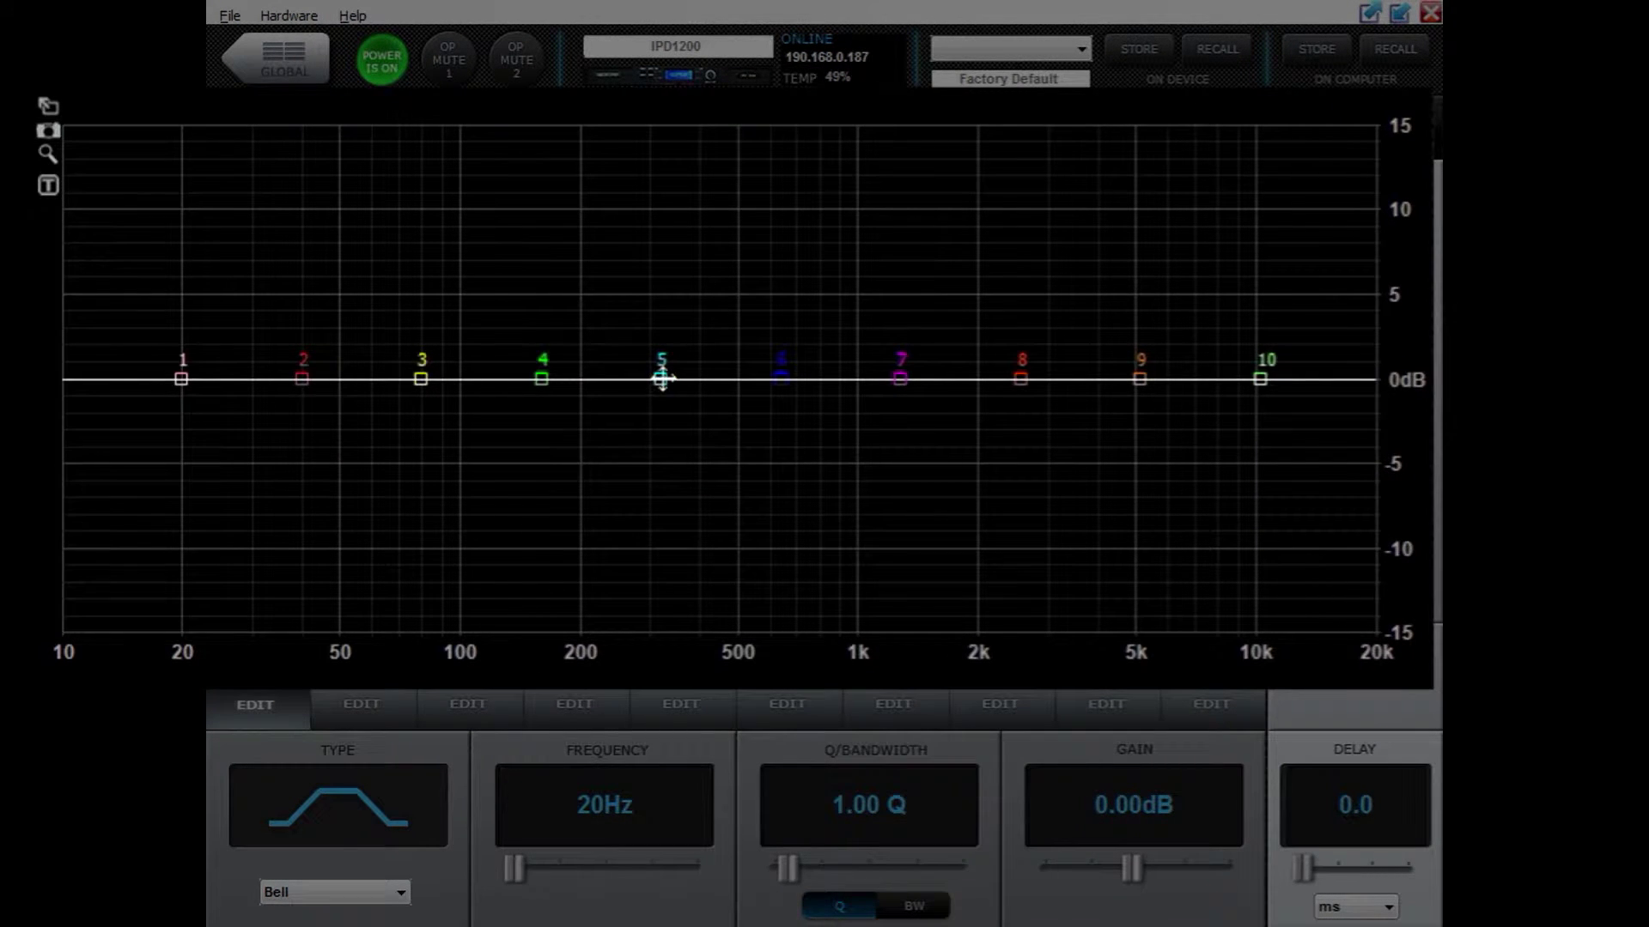
Boost band 5 on the EQ graph to about 349 Hz and 10.08 dB with a Q of about 2.1
drag(661, 376, 677, 206)
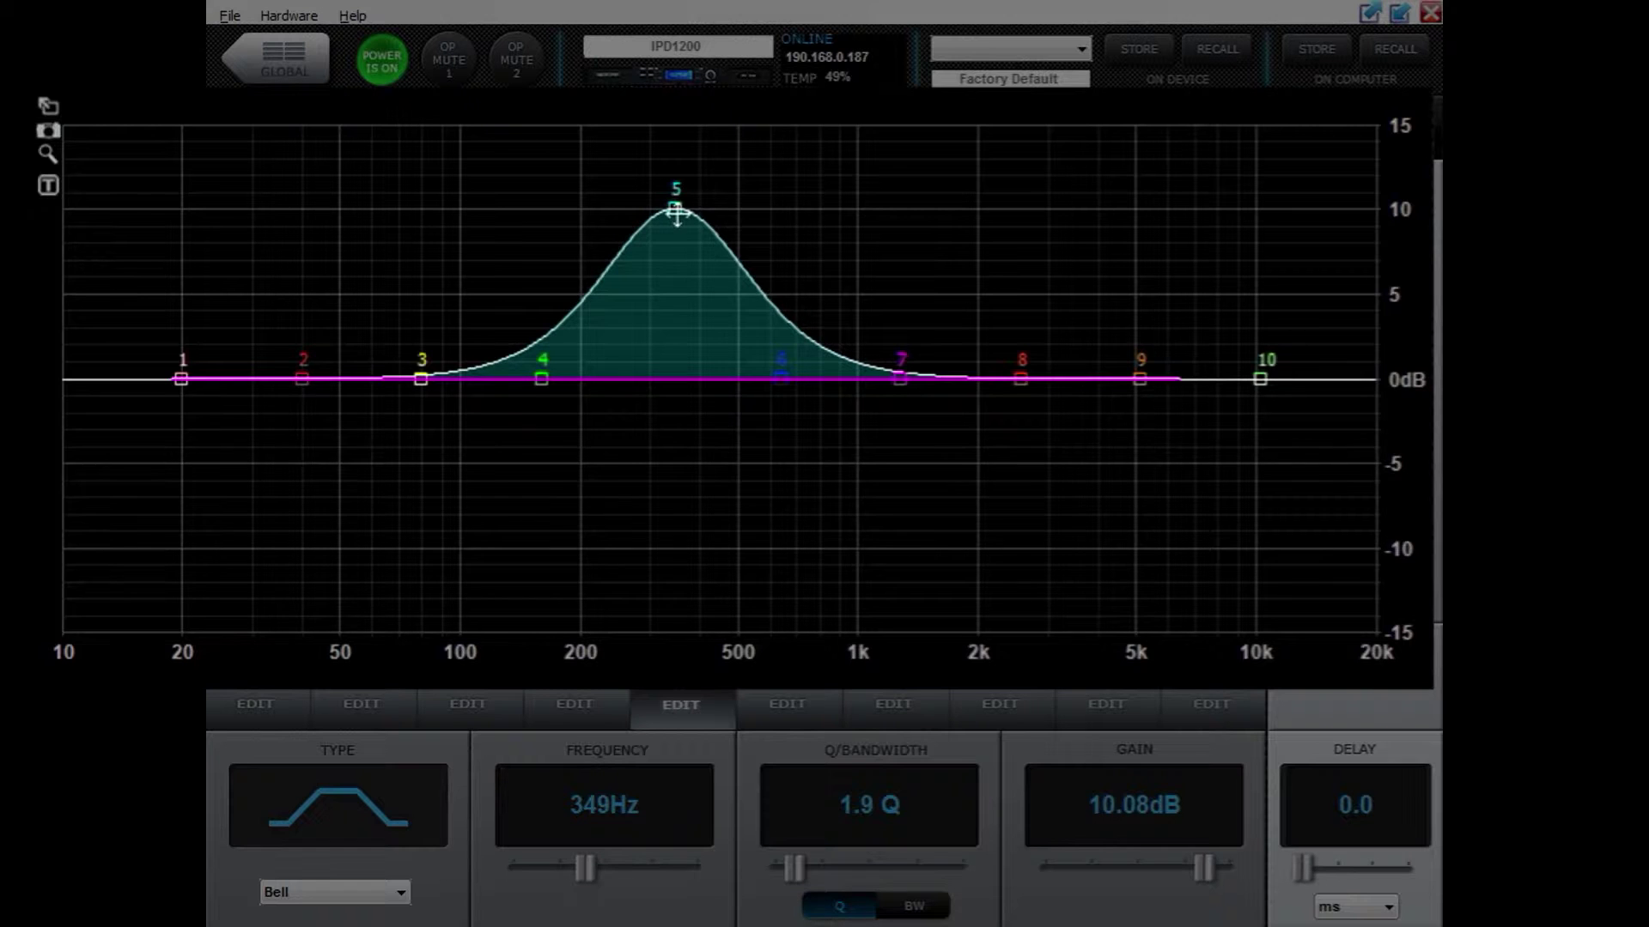
drag(677, 214, 682, 265)
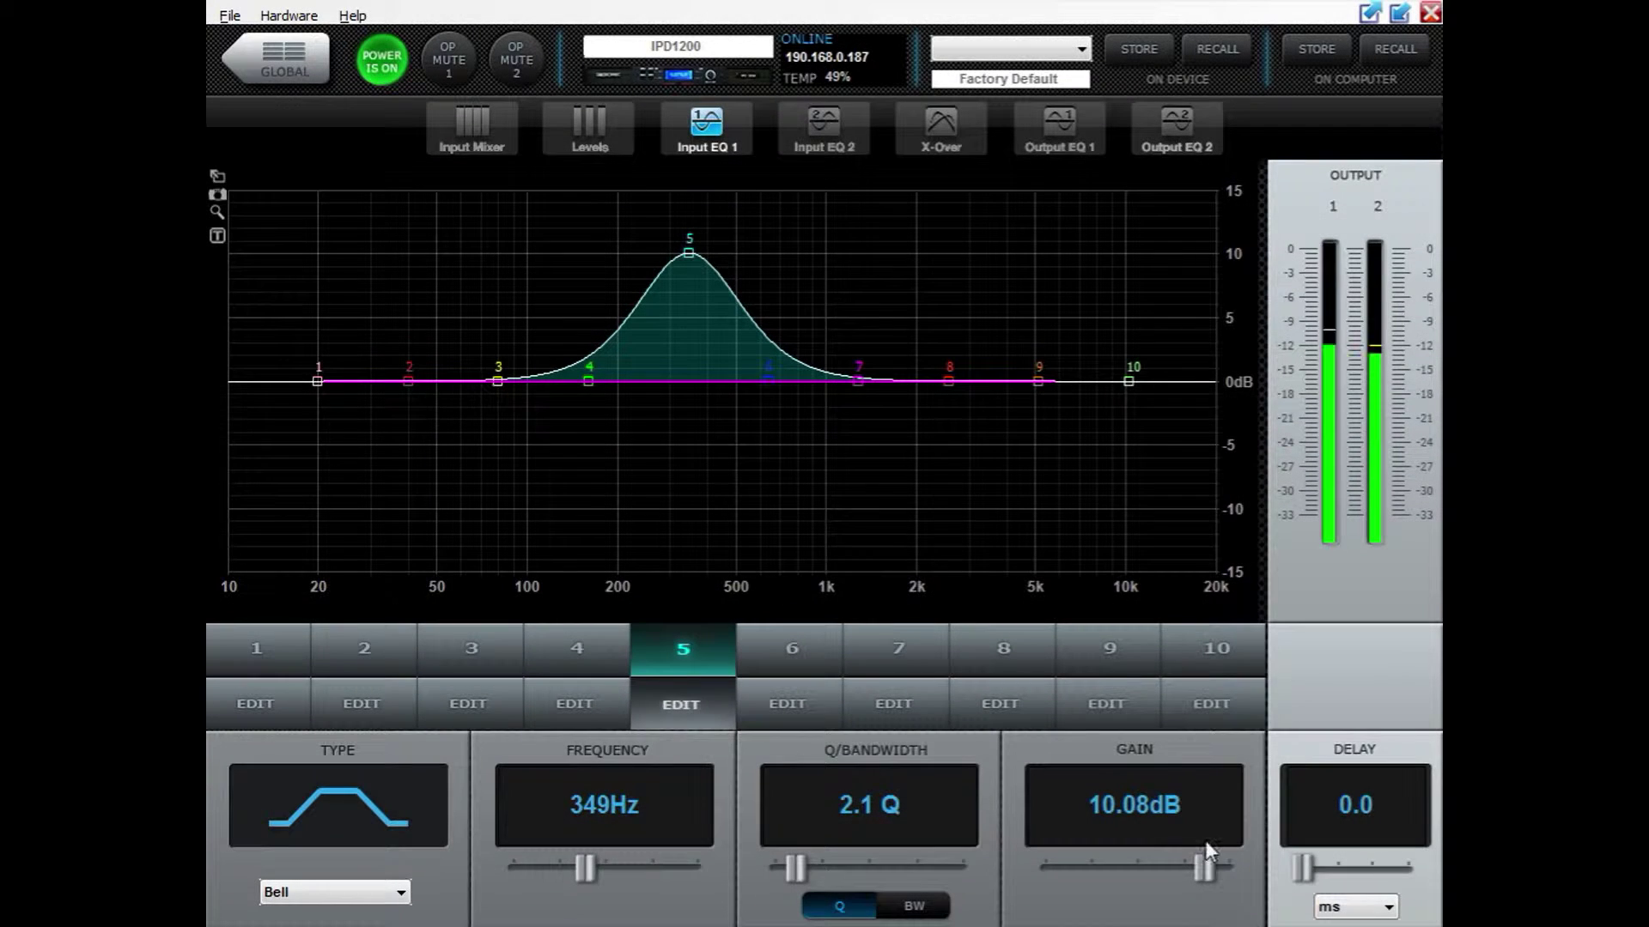
Adjust band 5 to a gain of about 8.28 dB, a Q of about 8.8 and a frequency of about 732 Hz
drag(1204, 867, 1163, 860)
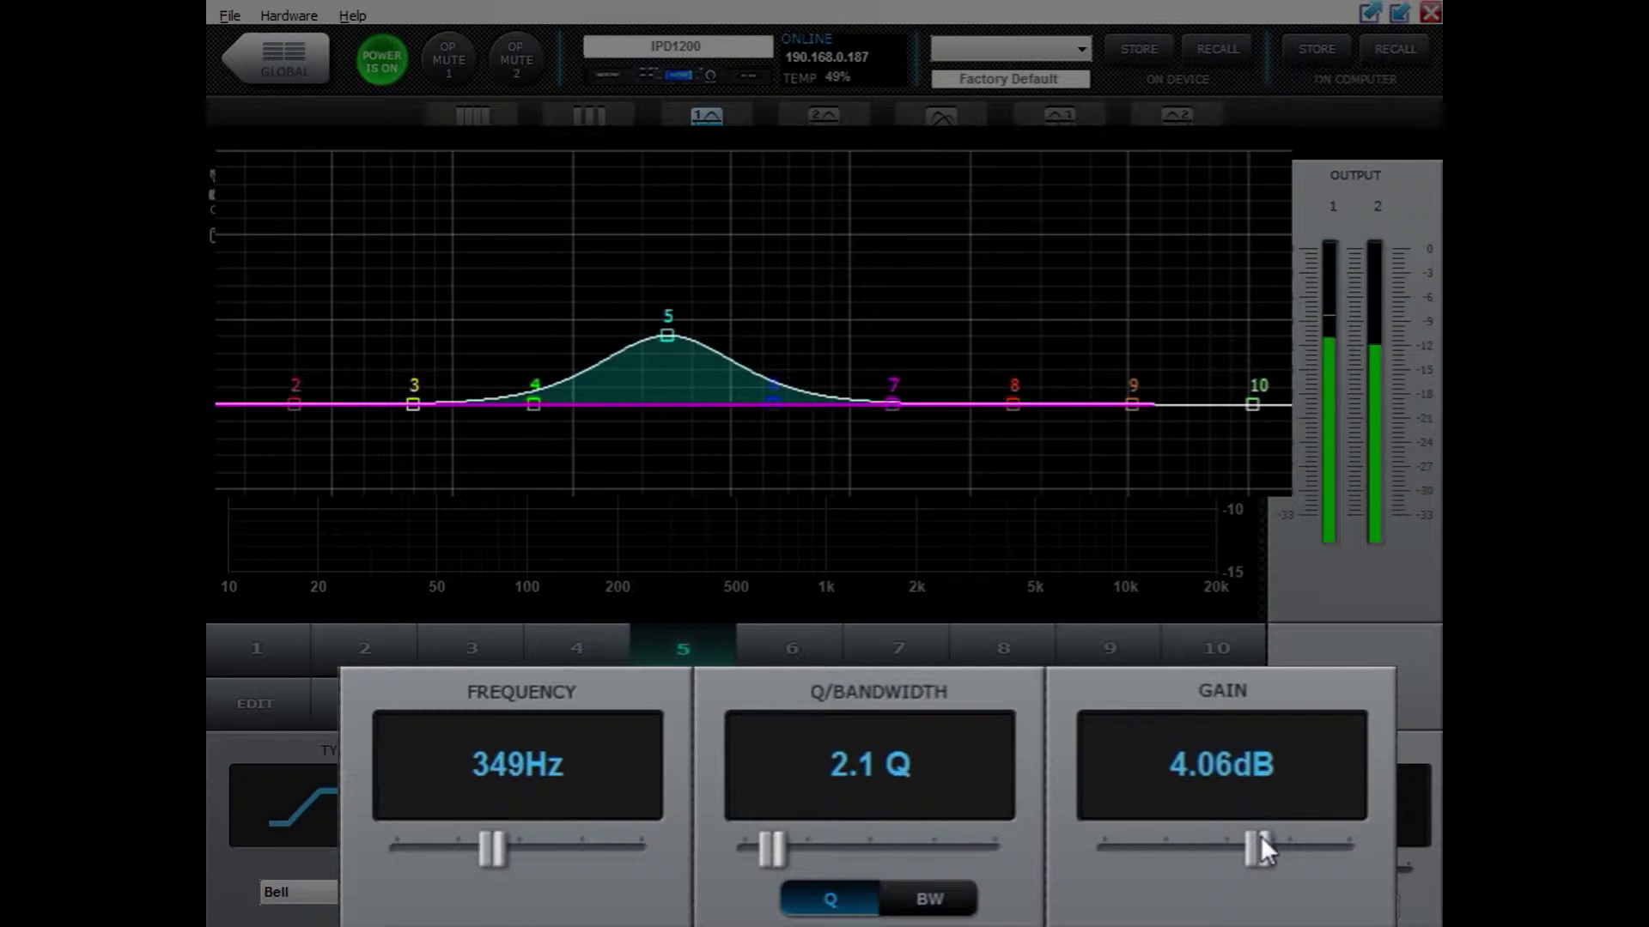
drag(1261, 836, 1299, 838)
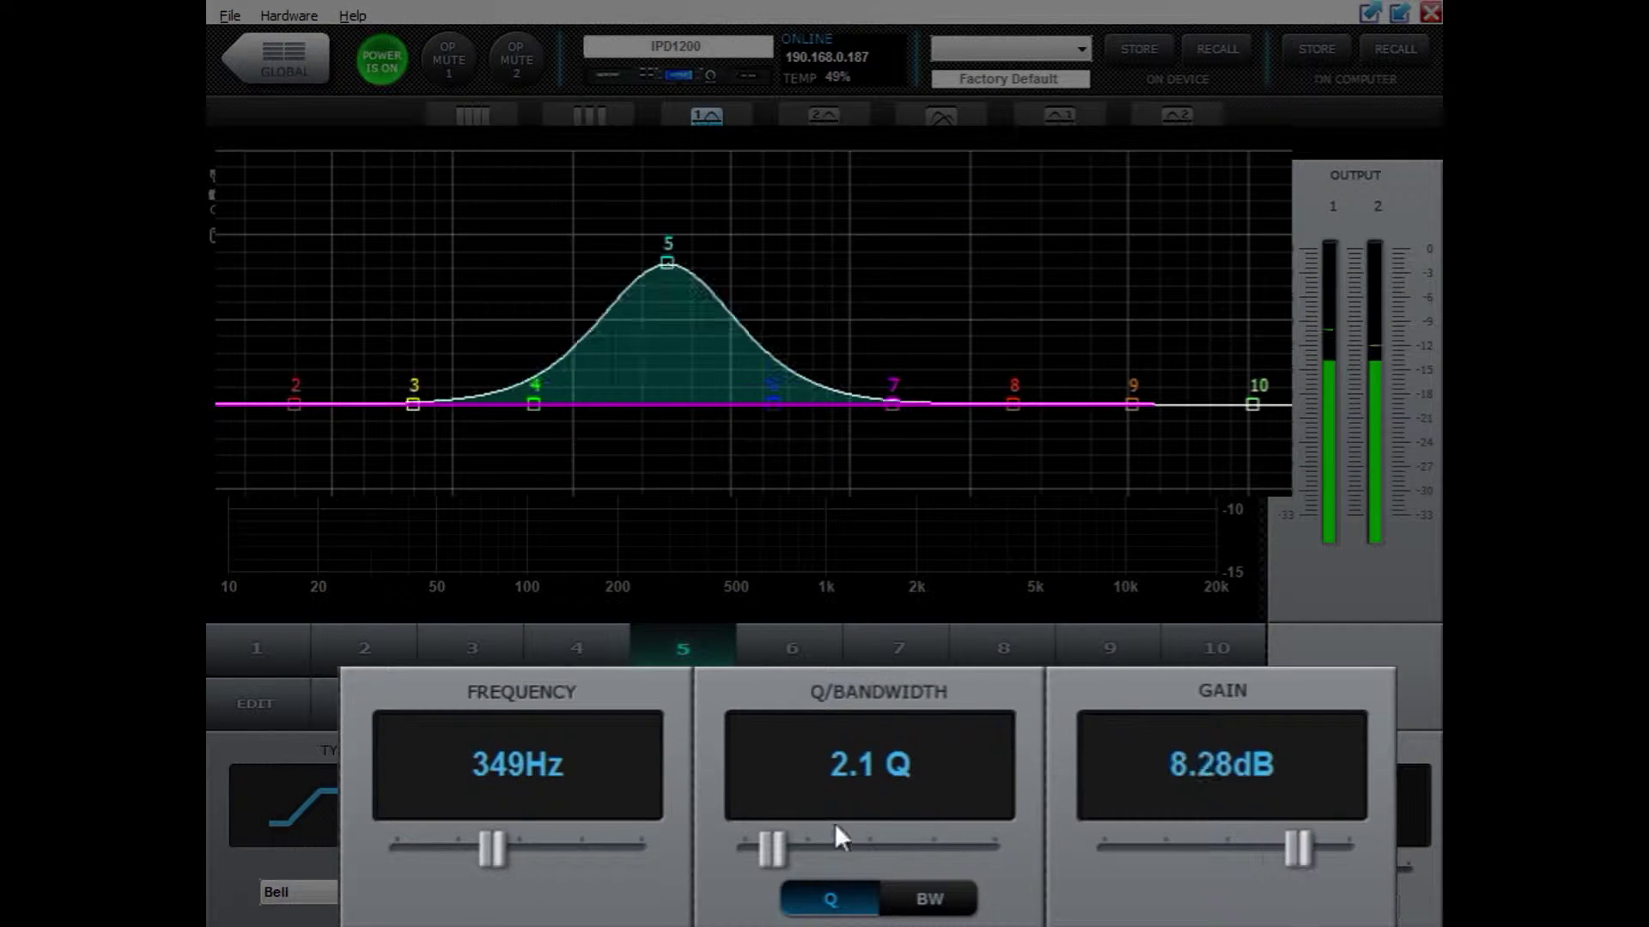
drag(770, 857, 833, 854)
drag(488, 857, 603, 863)
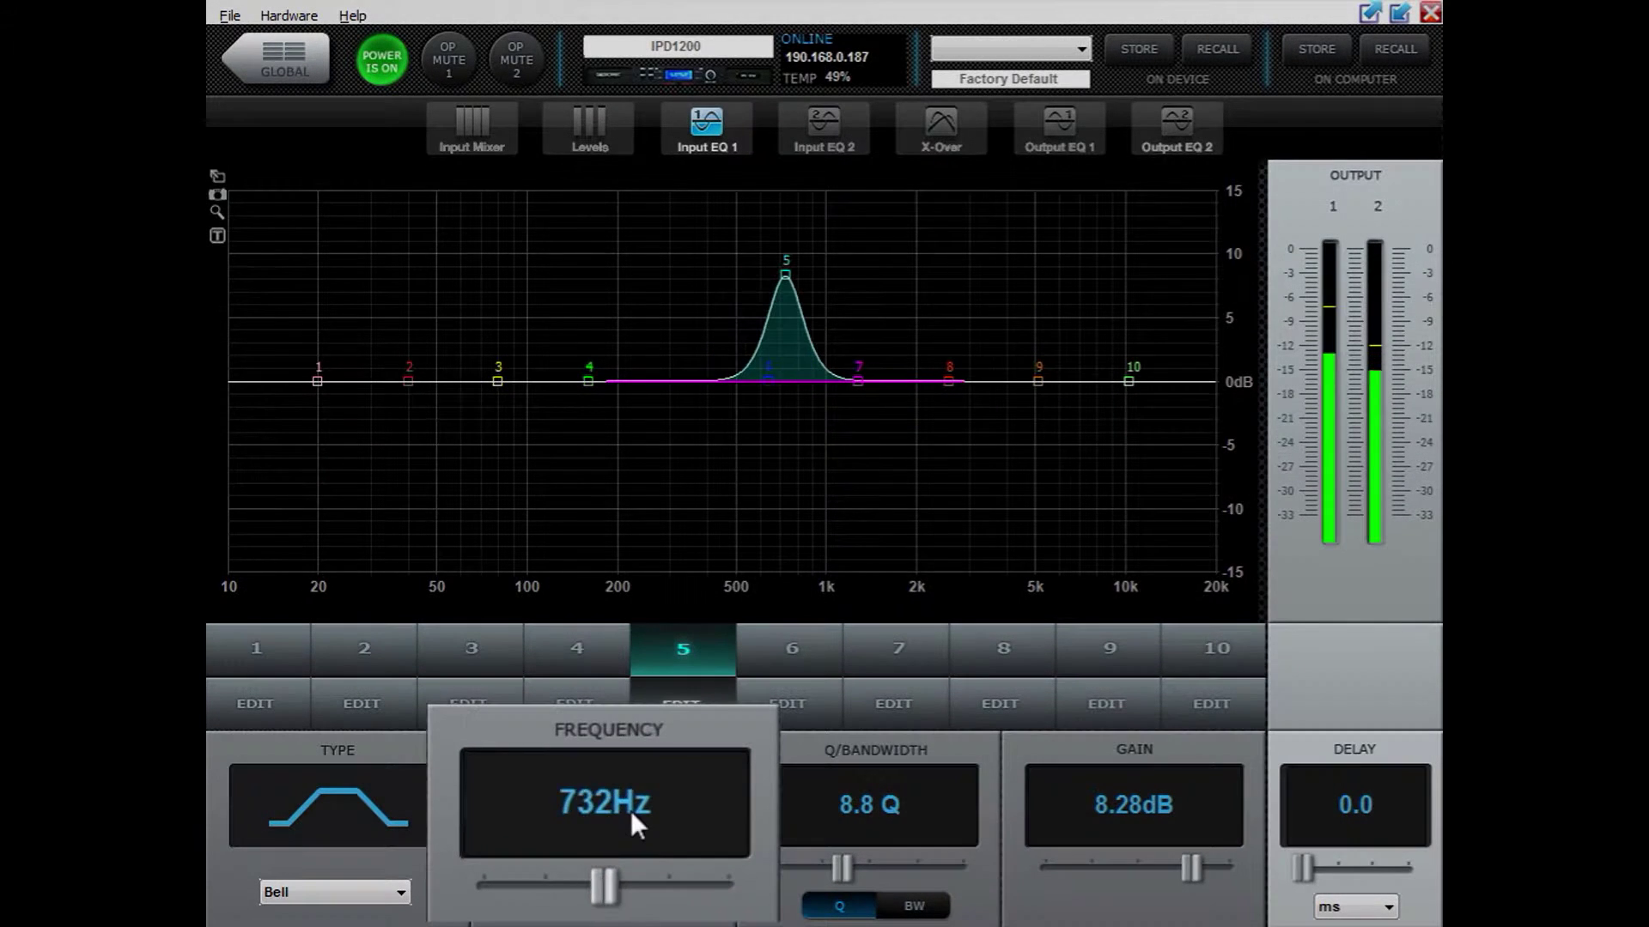
Enter exact values for band 5: frequency 500 Hz, Q 1 and gain -5 dB
double_click(624, 809)
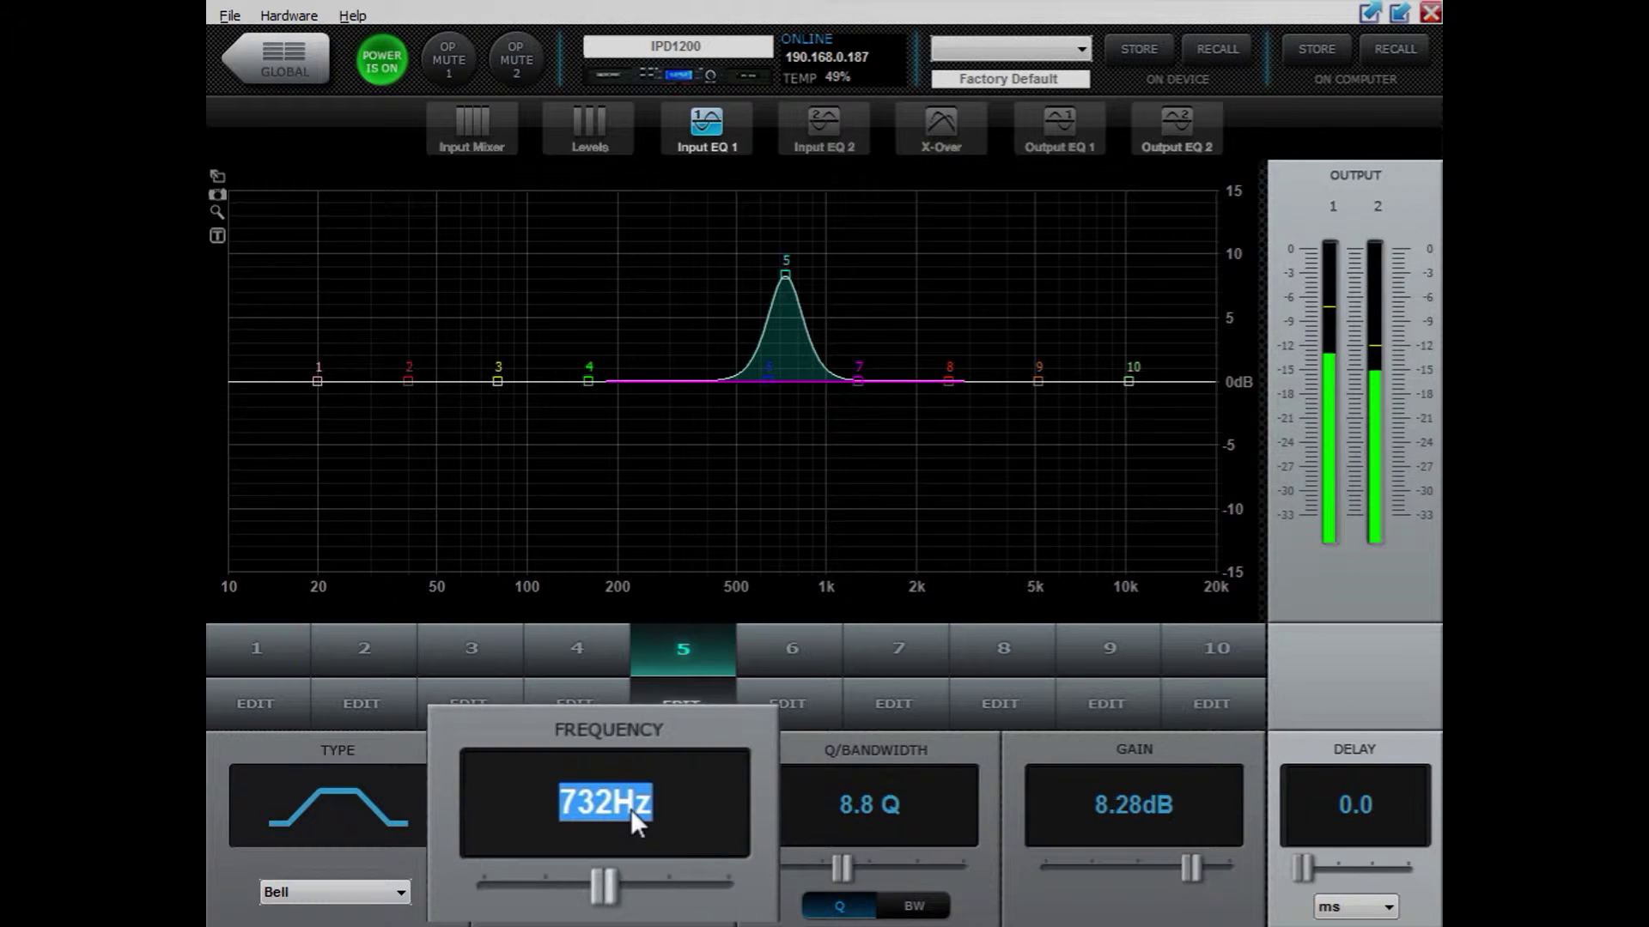
text(500)
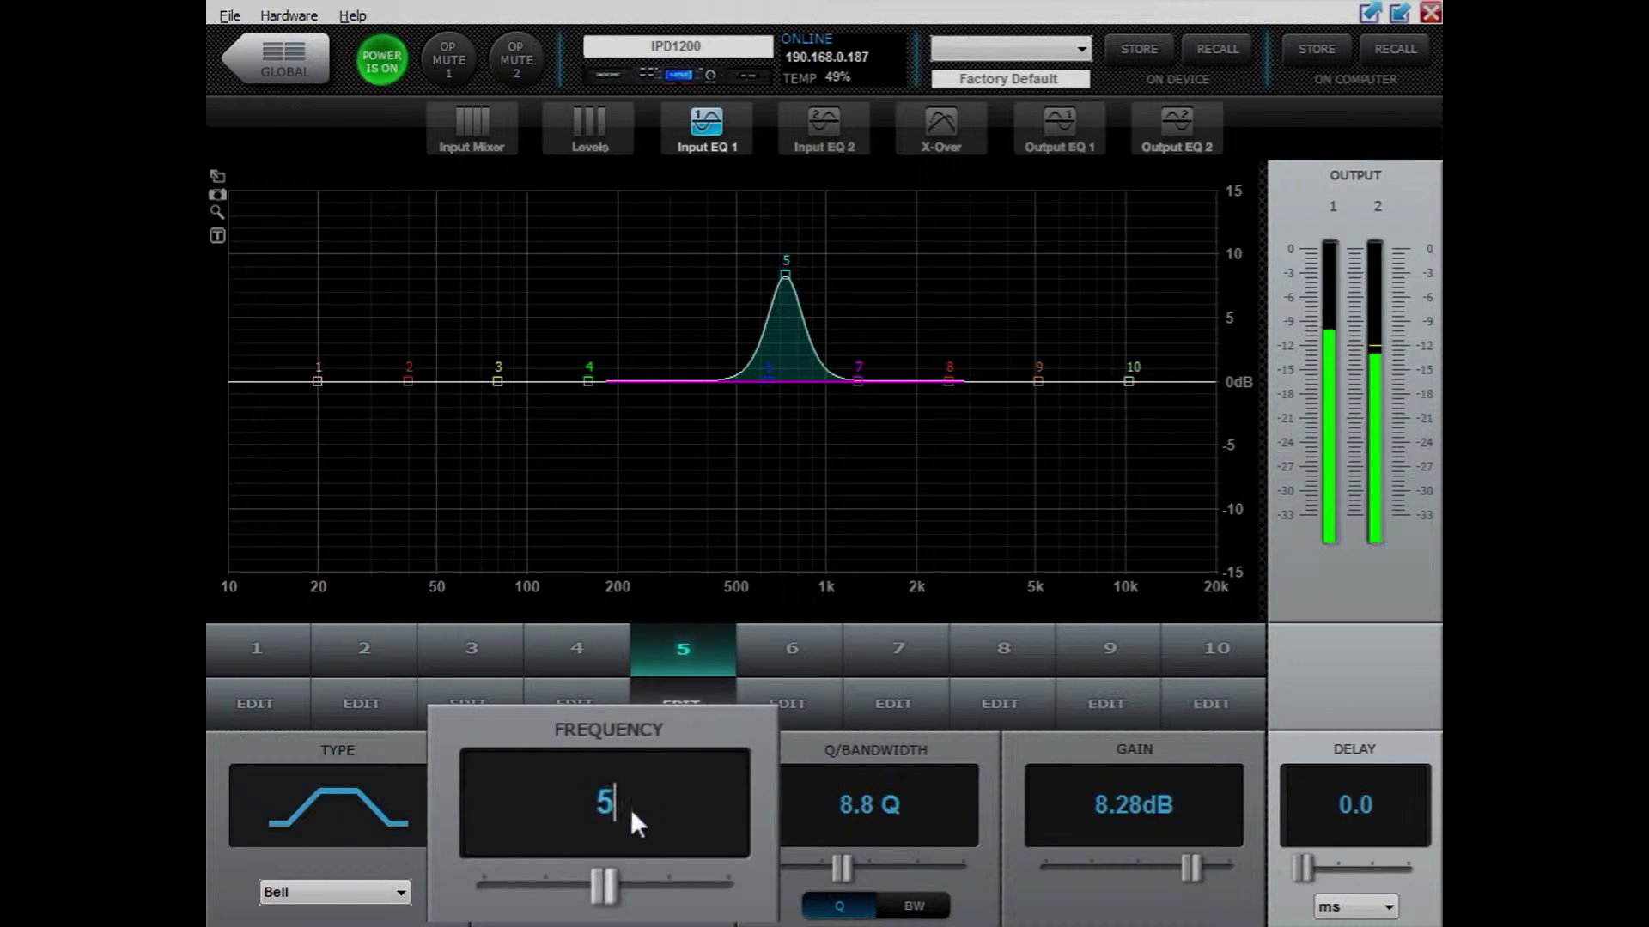
key(Return)
double_click(904, 798)
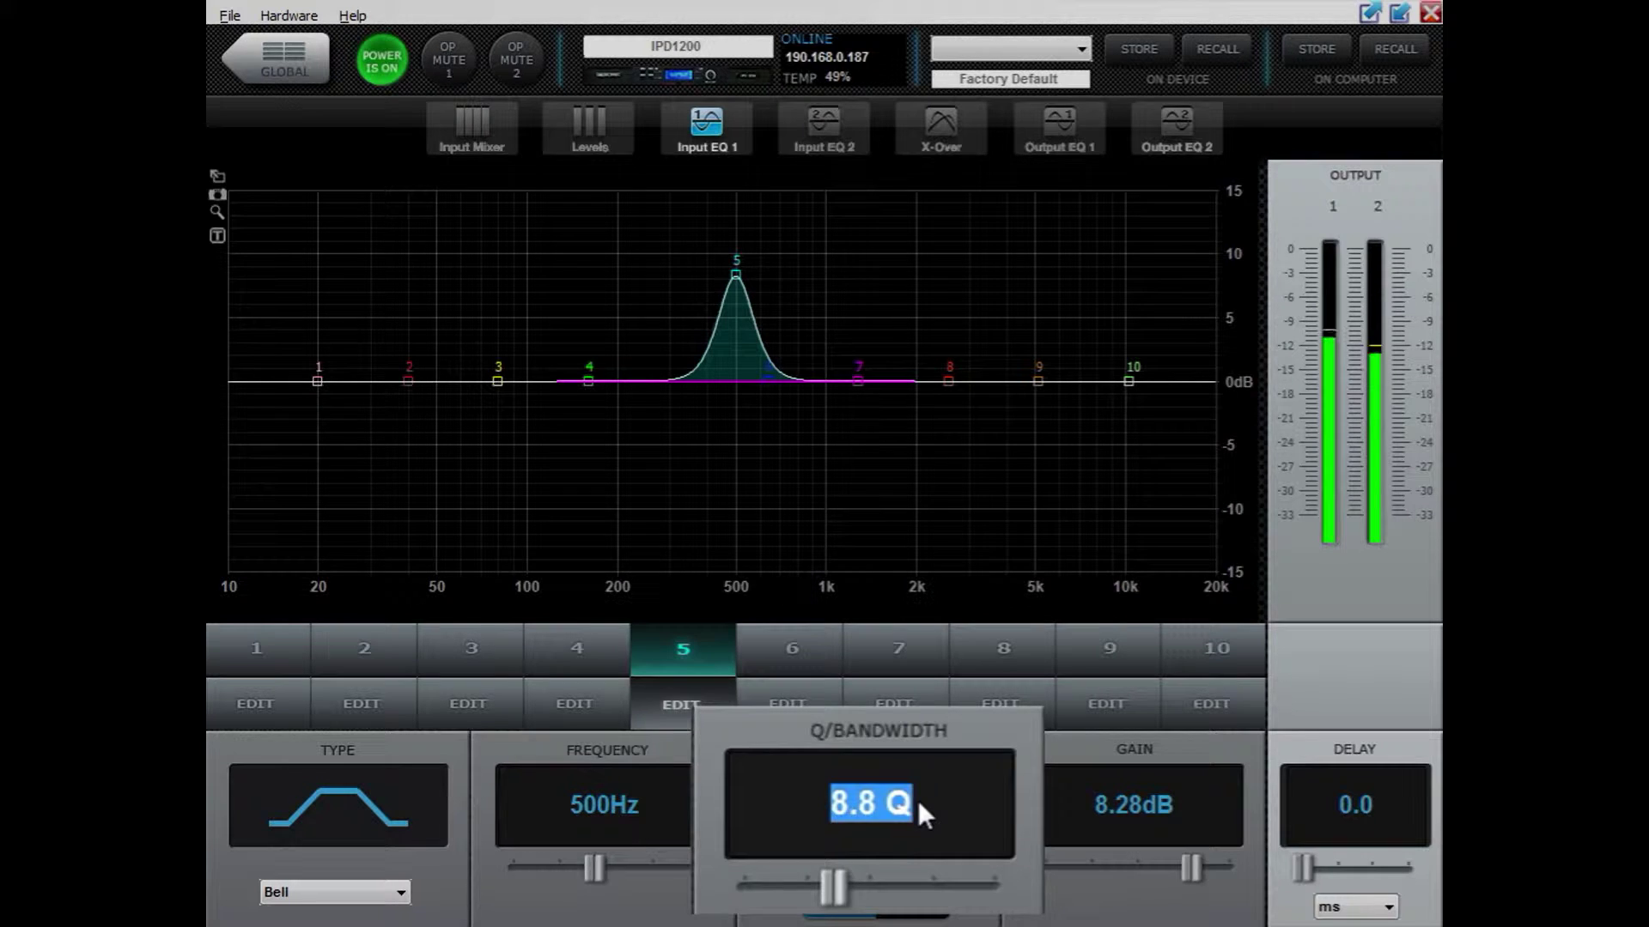
text(1)
key(Return)
double_click(1116, 809)
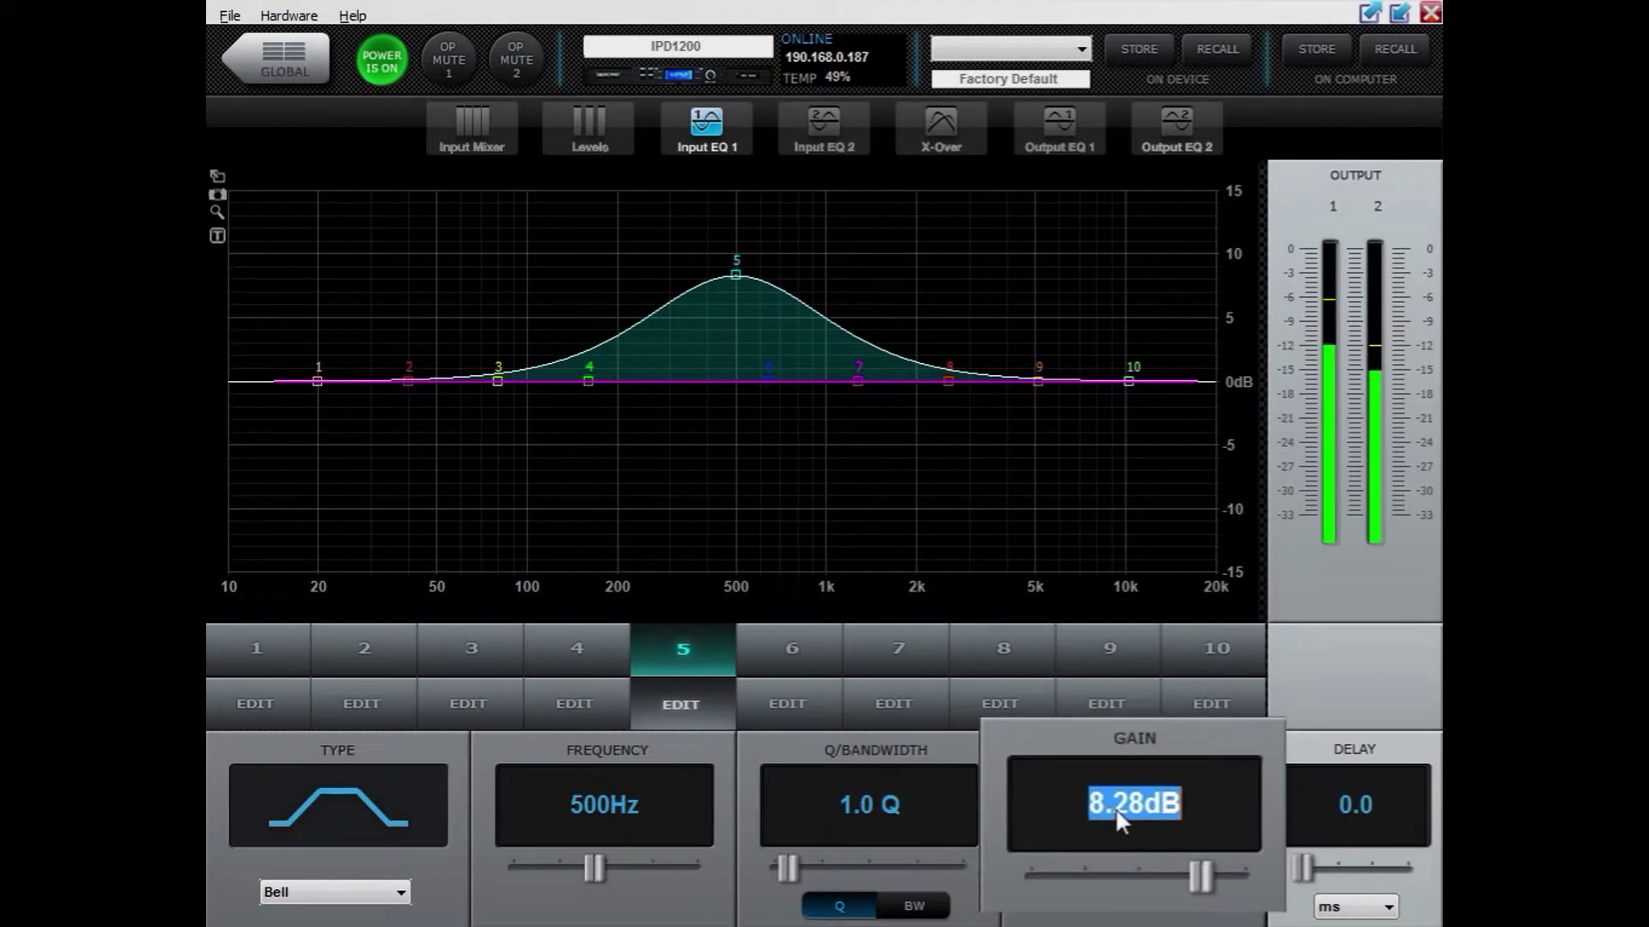
text(-5)
key(Return)
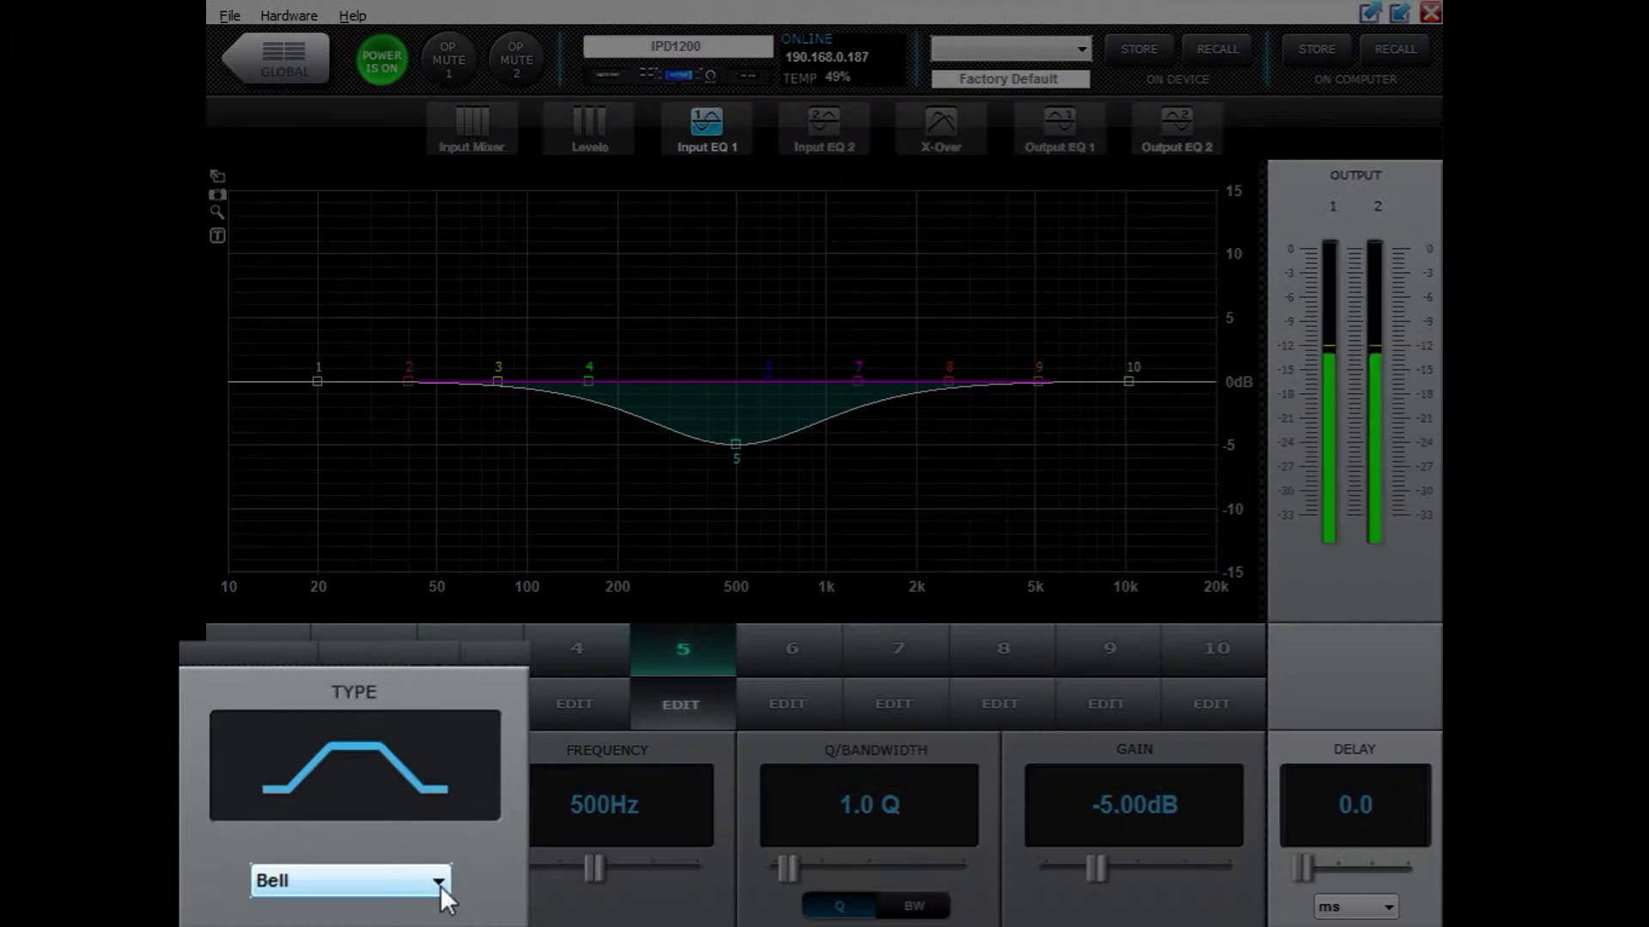
click(440, 885)
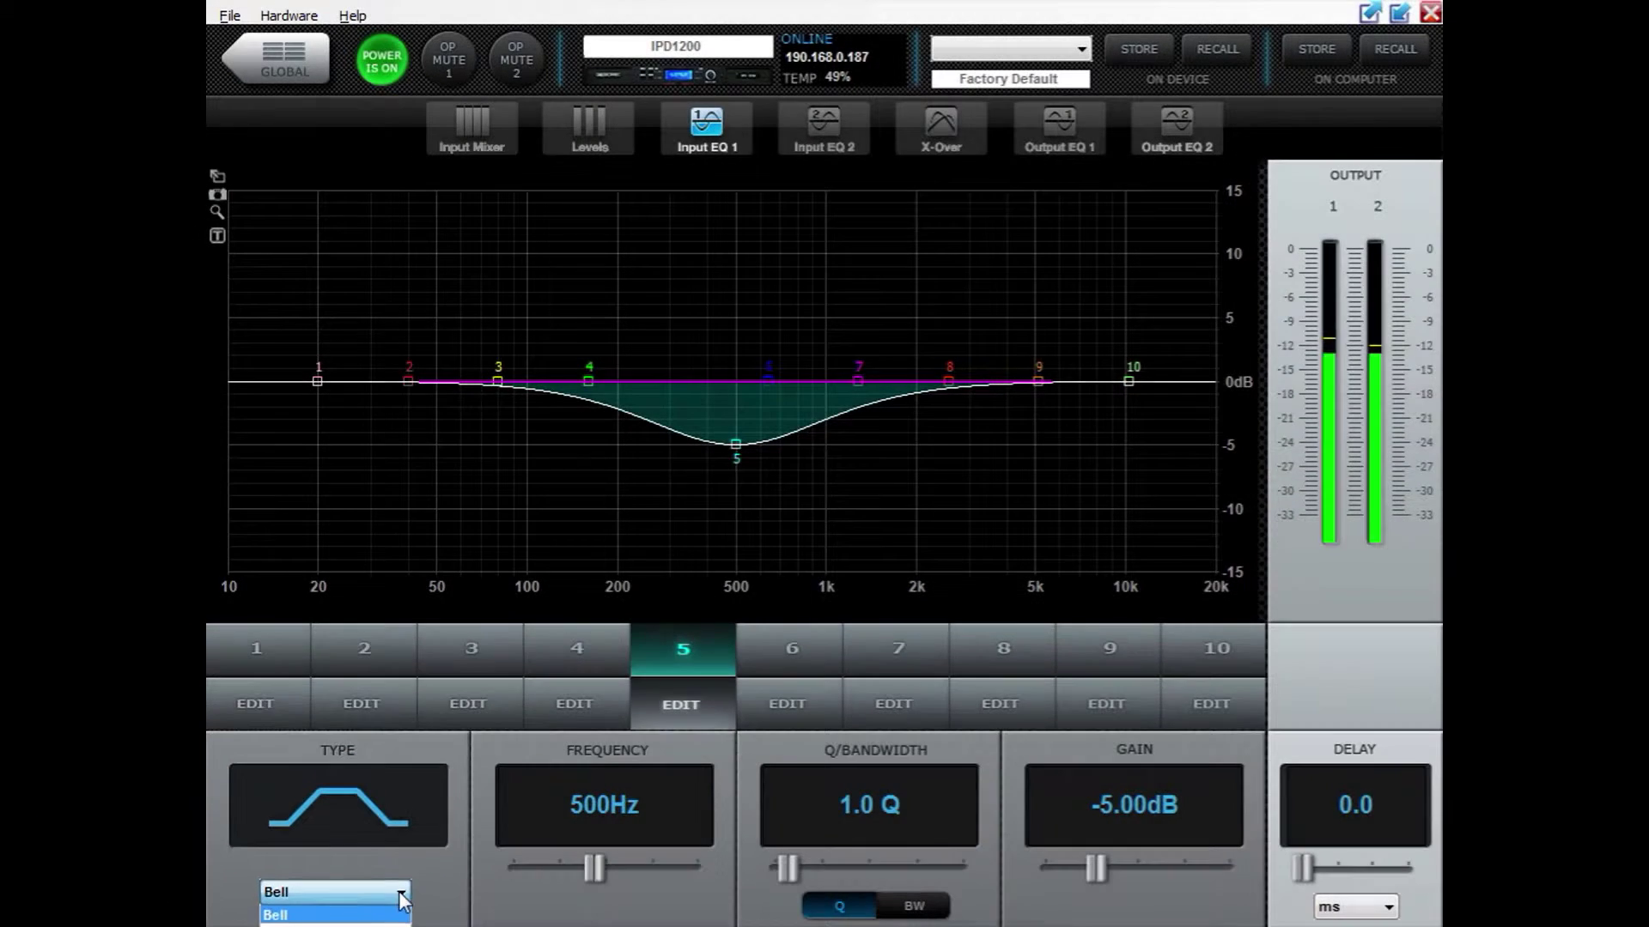
click(401, 895)
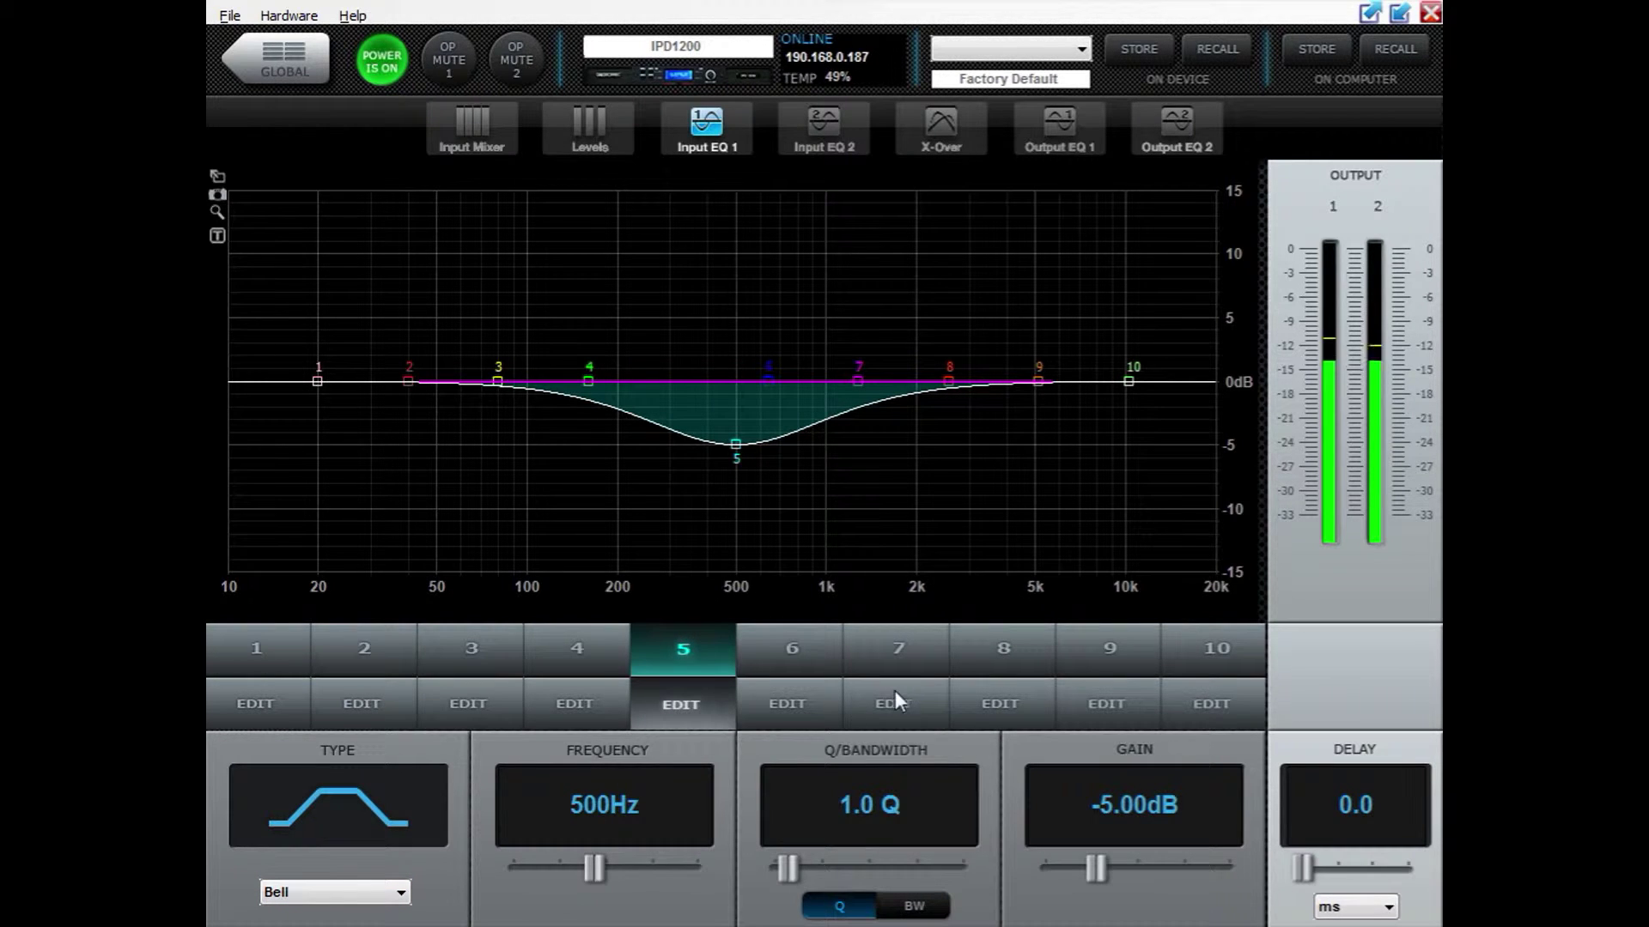
Select band 8 for editing and change its filter type to Notch
click(988, 700)
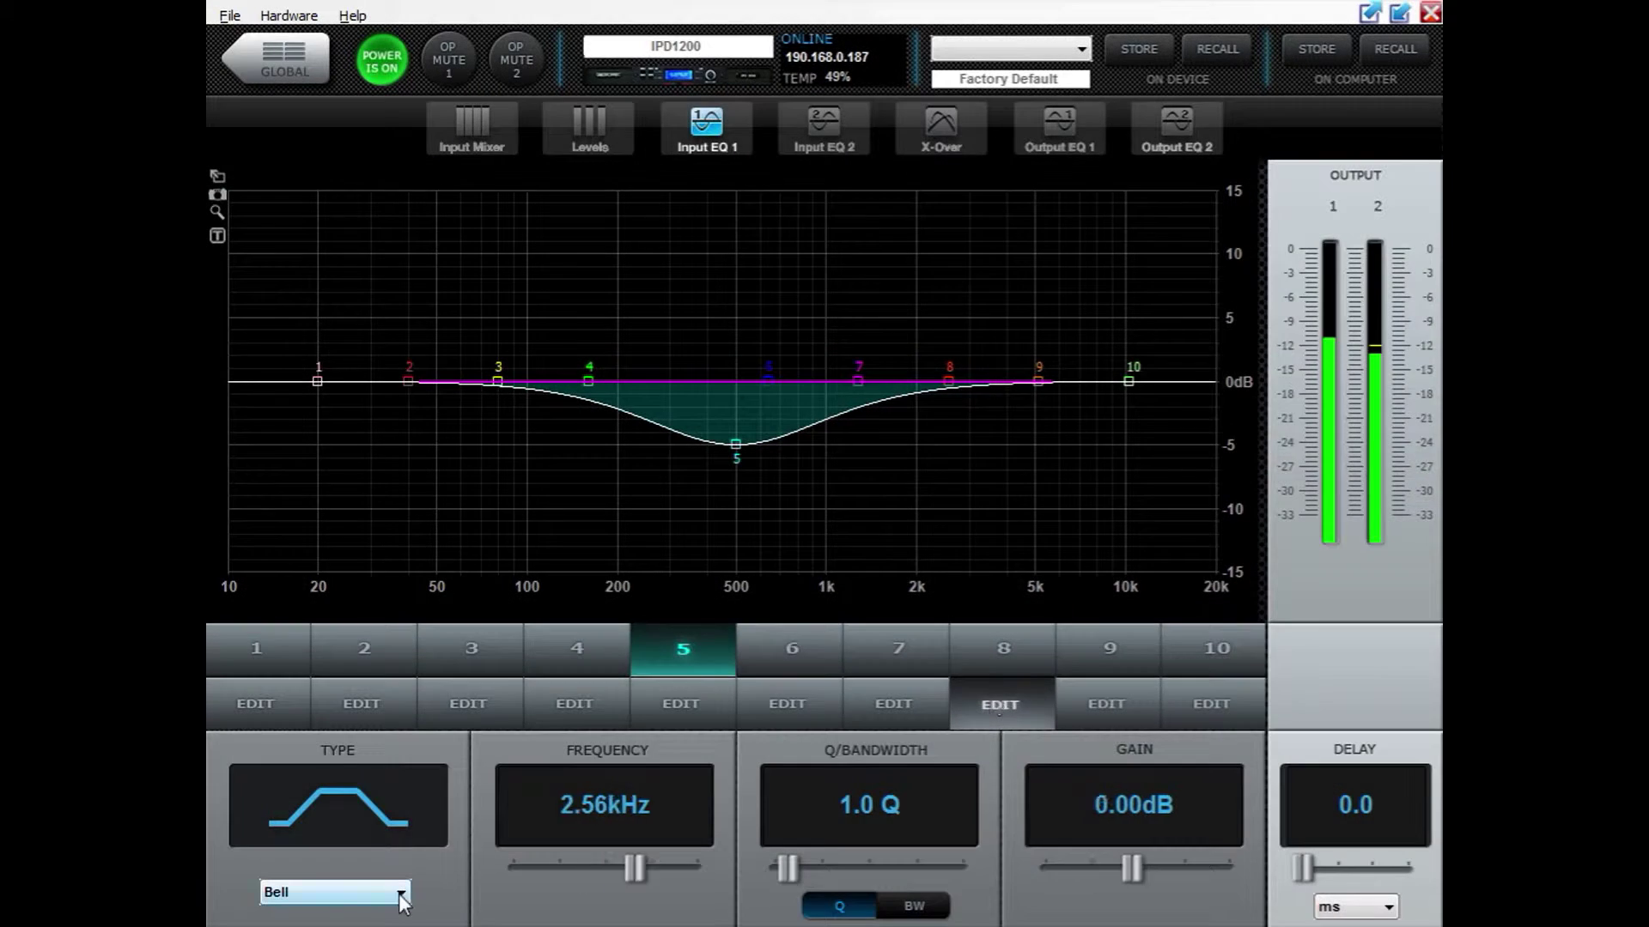
click(401, 895)
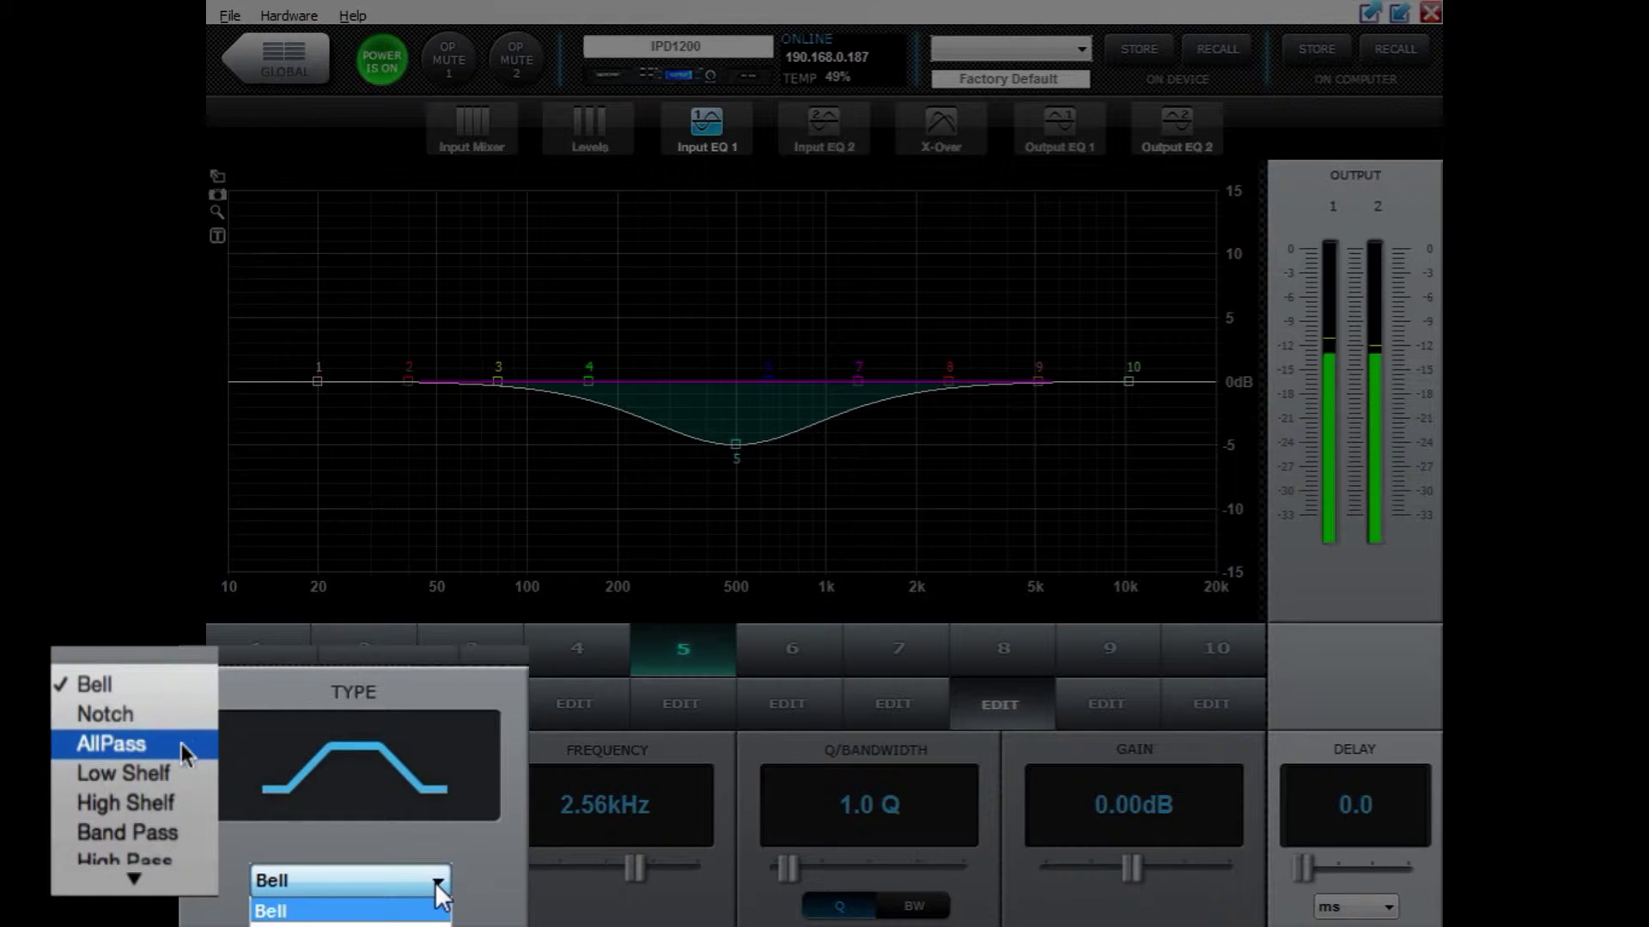
click(139, 689)
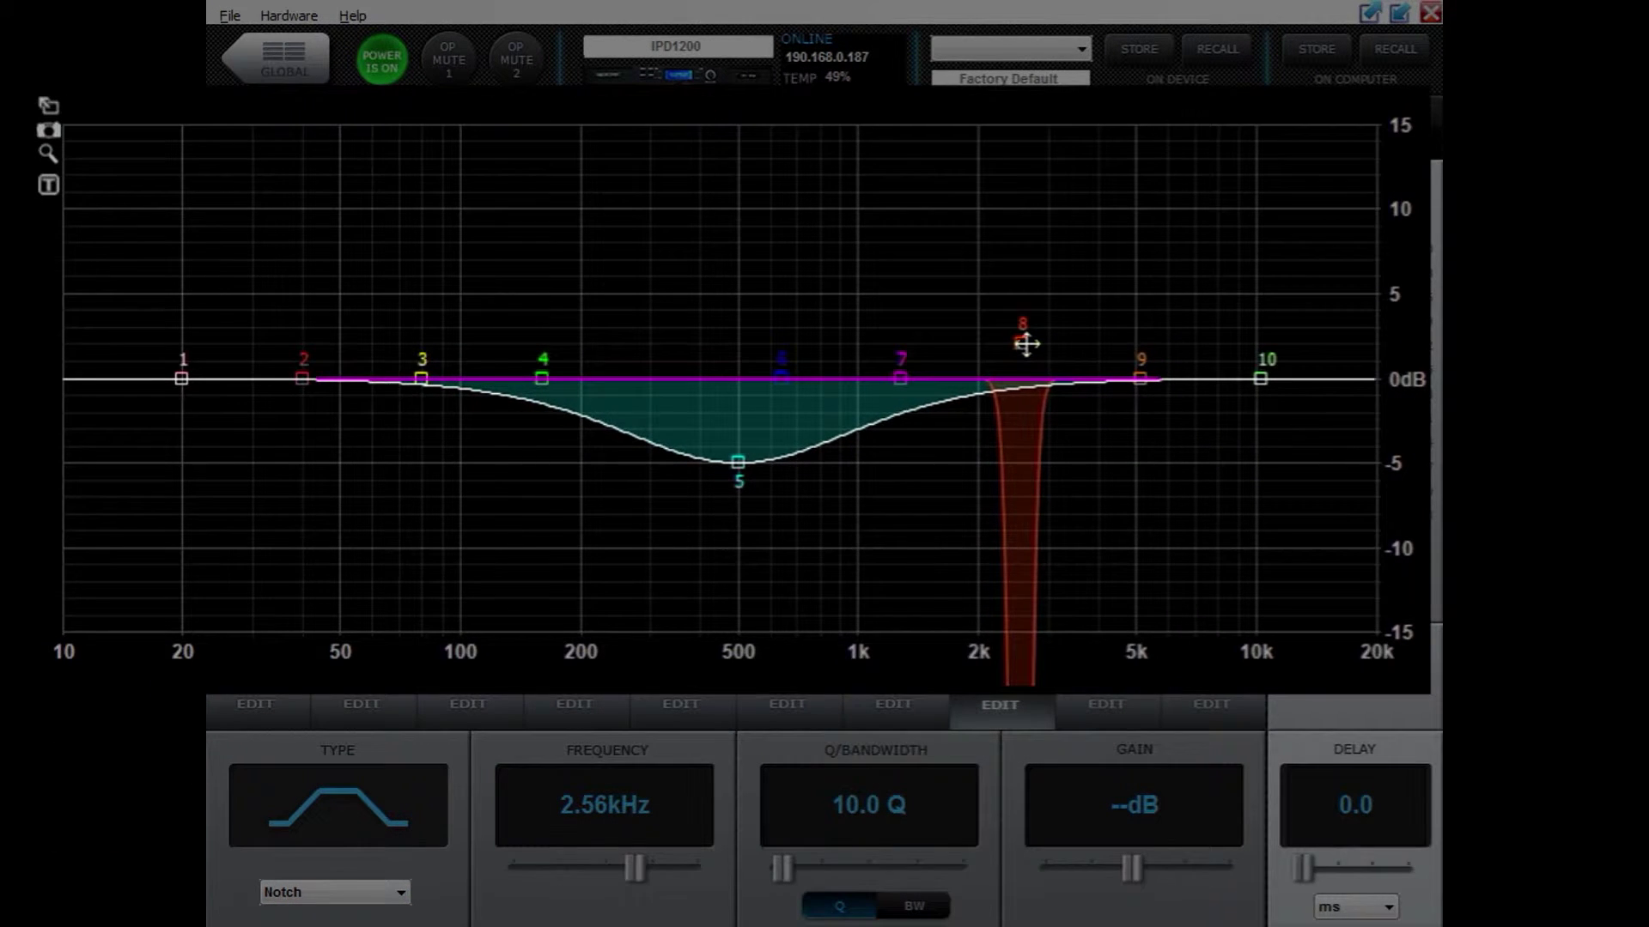
Sweep band 8's notch down to about 488 Hz, then place it at about 5.09 kHz
drag(1026, 344, 735, 355)
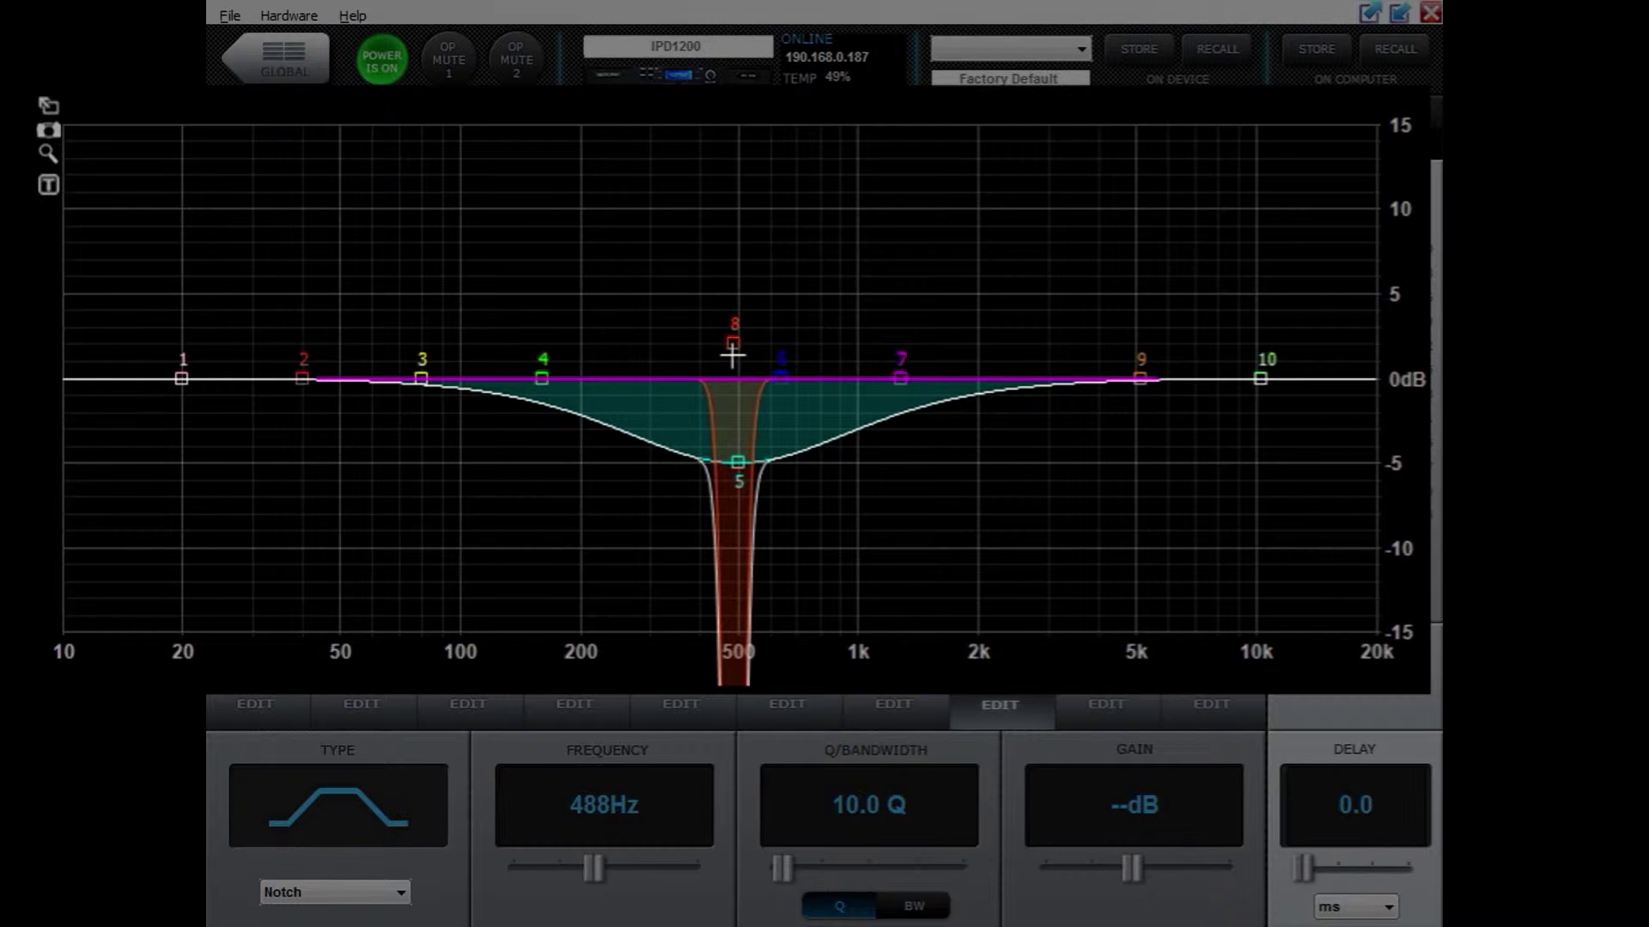
drag(731, 345, 1138, 353)
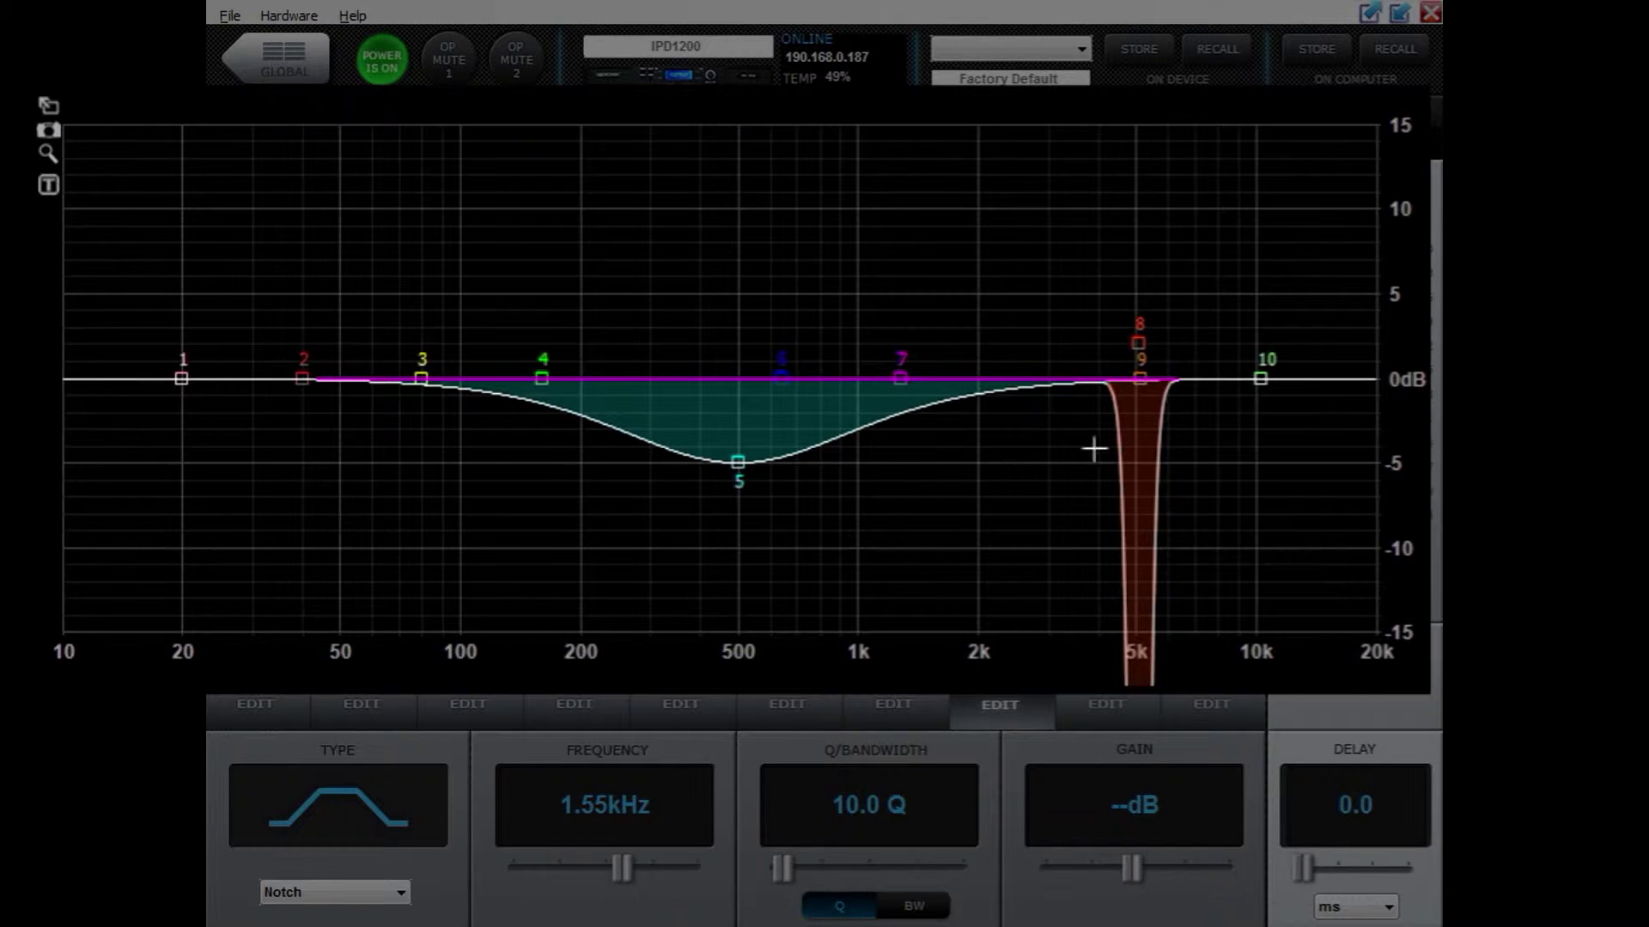
double_click(1145, 448)
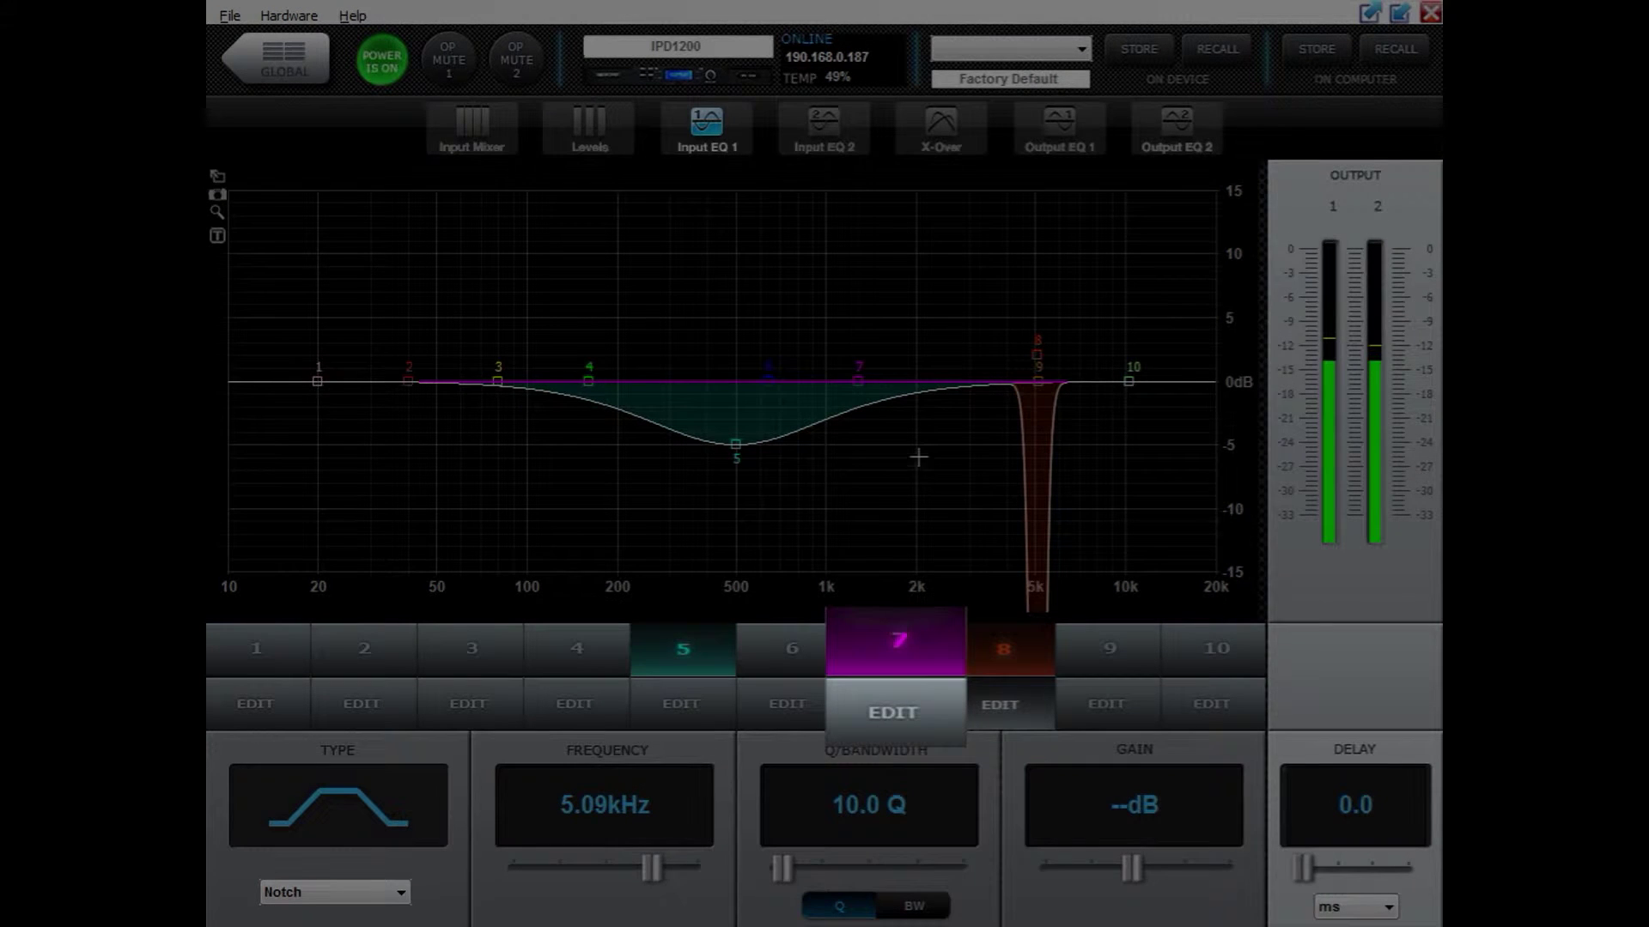
Boost band 7 on the graph to about 6.75 dB at about 1.62 kHz
double_click(863, 384)
drag(899, 380, 942, 269)
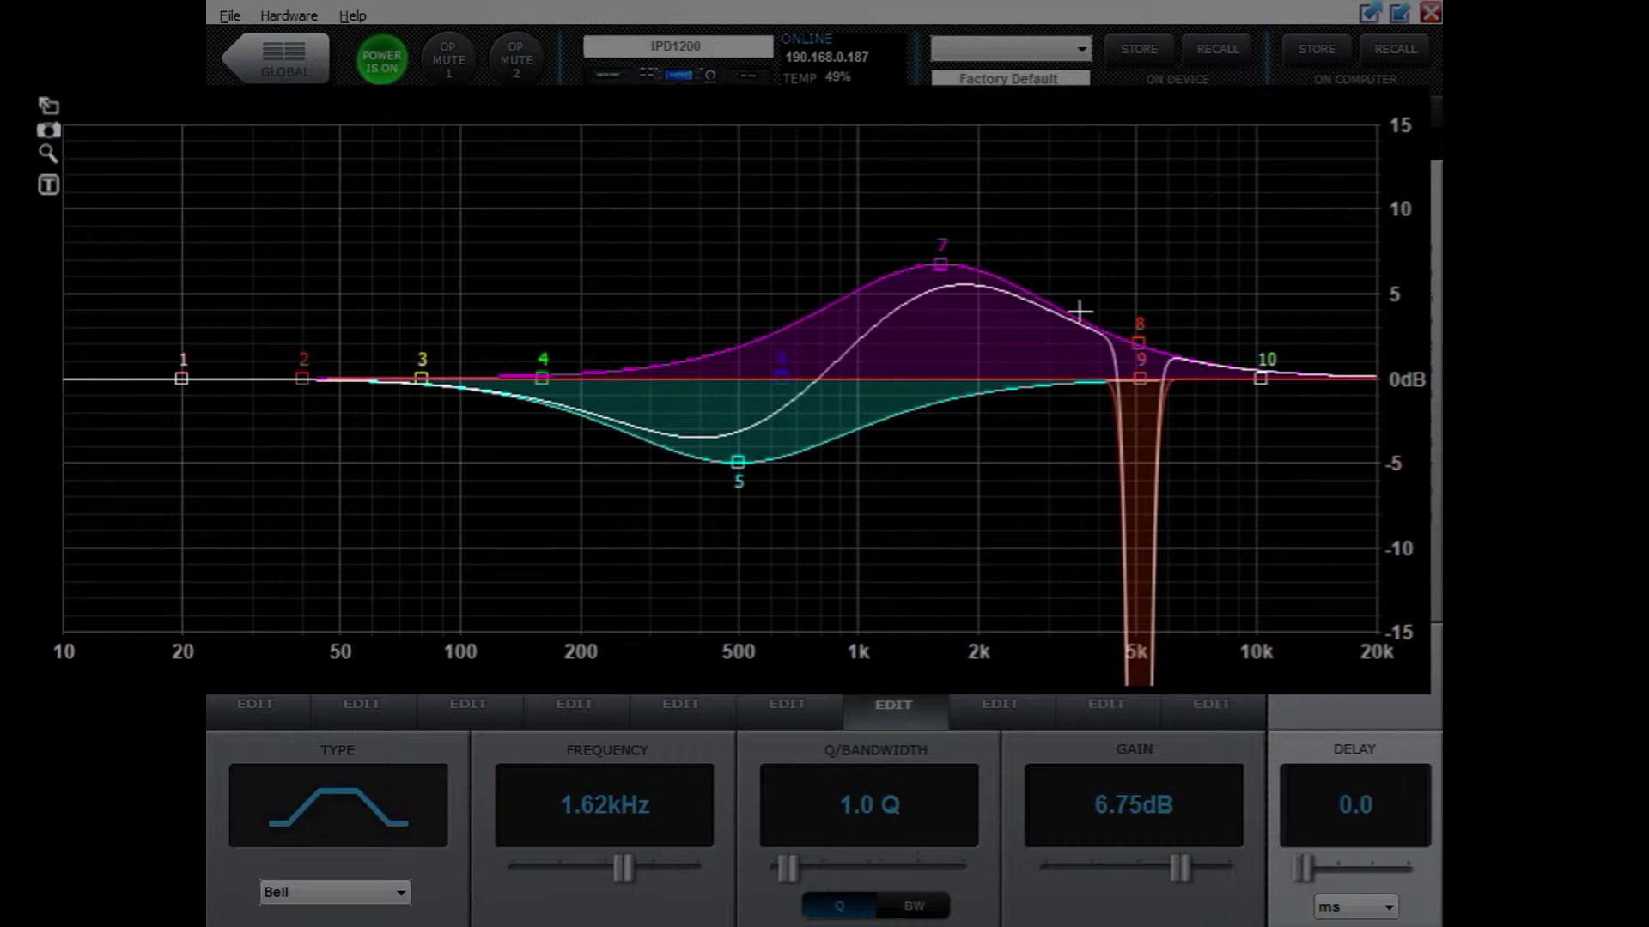
key(Escape)
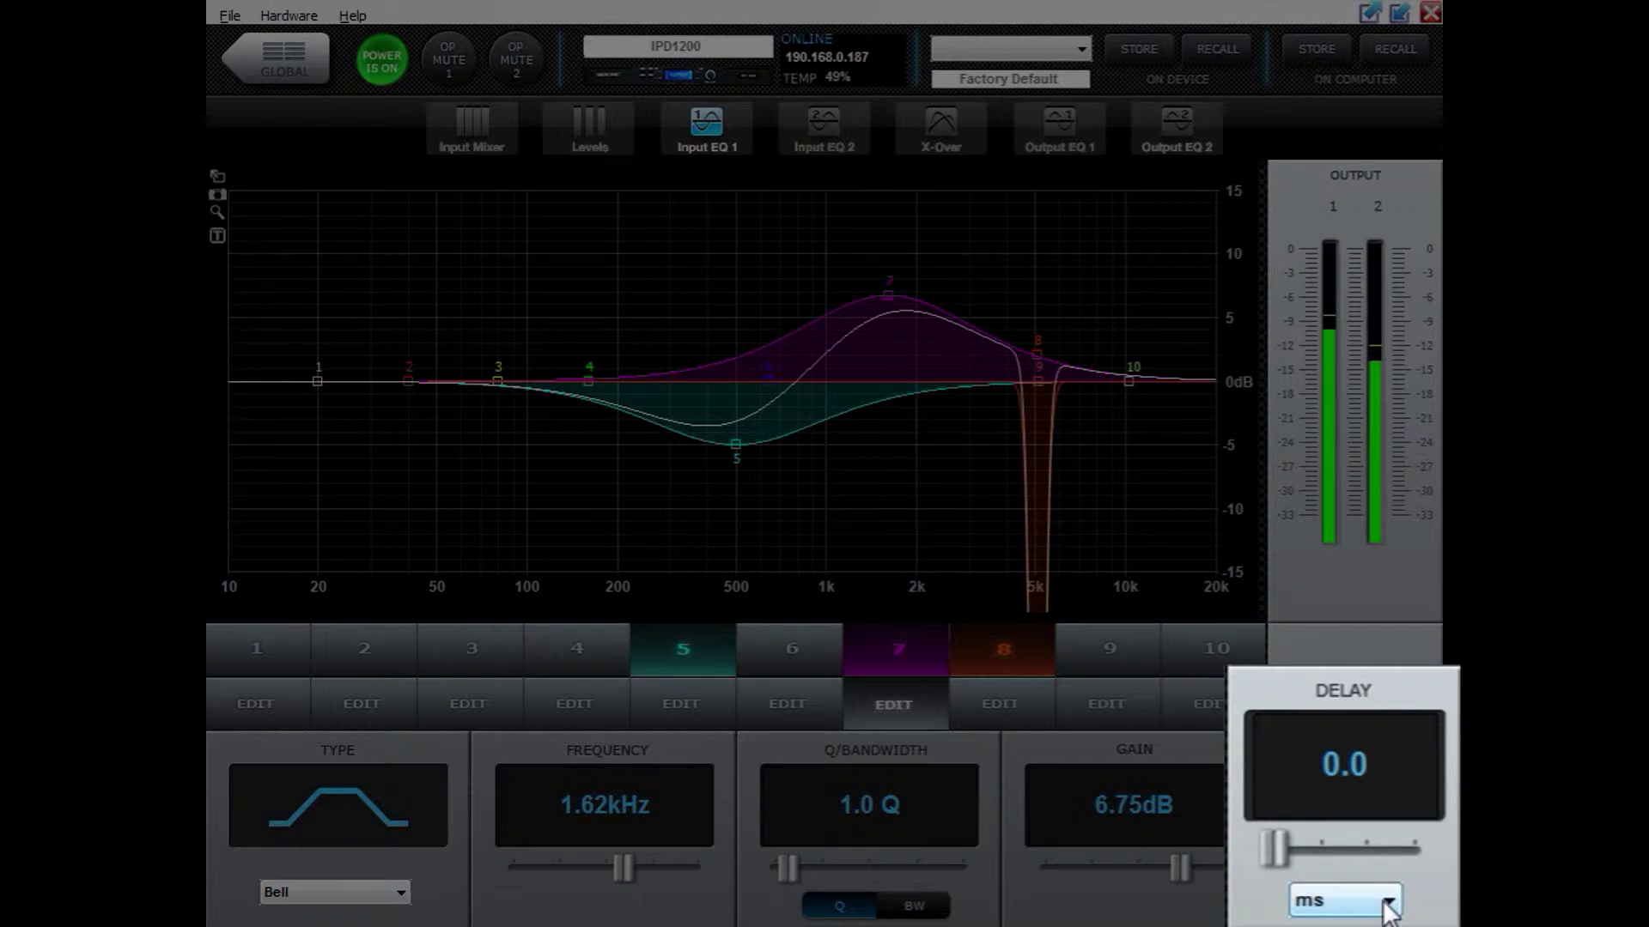
Review the units available for the input delay and keep ms, with the delay at 0.0
click(1387, 902)
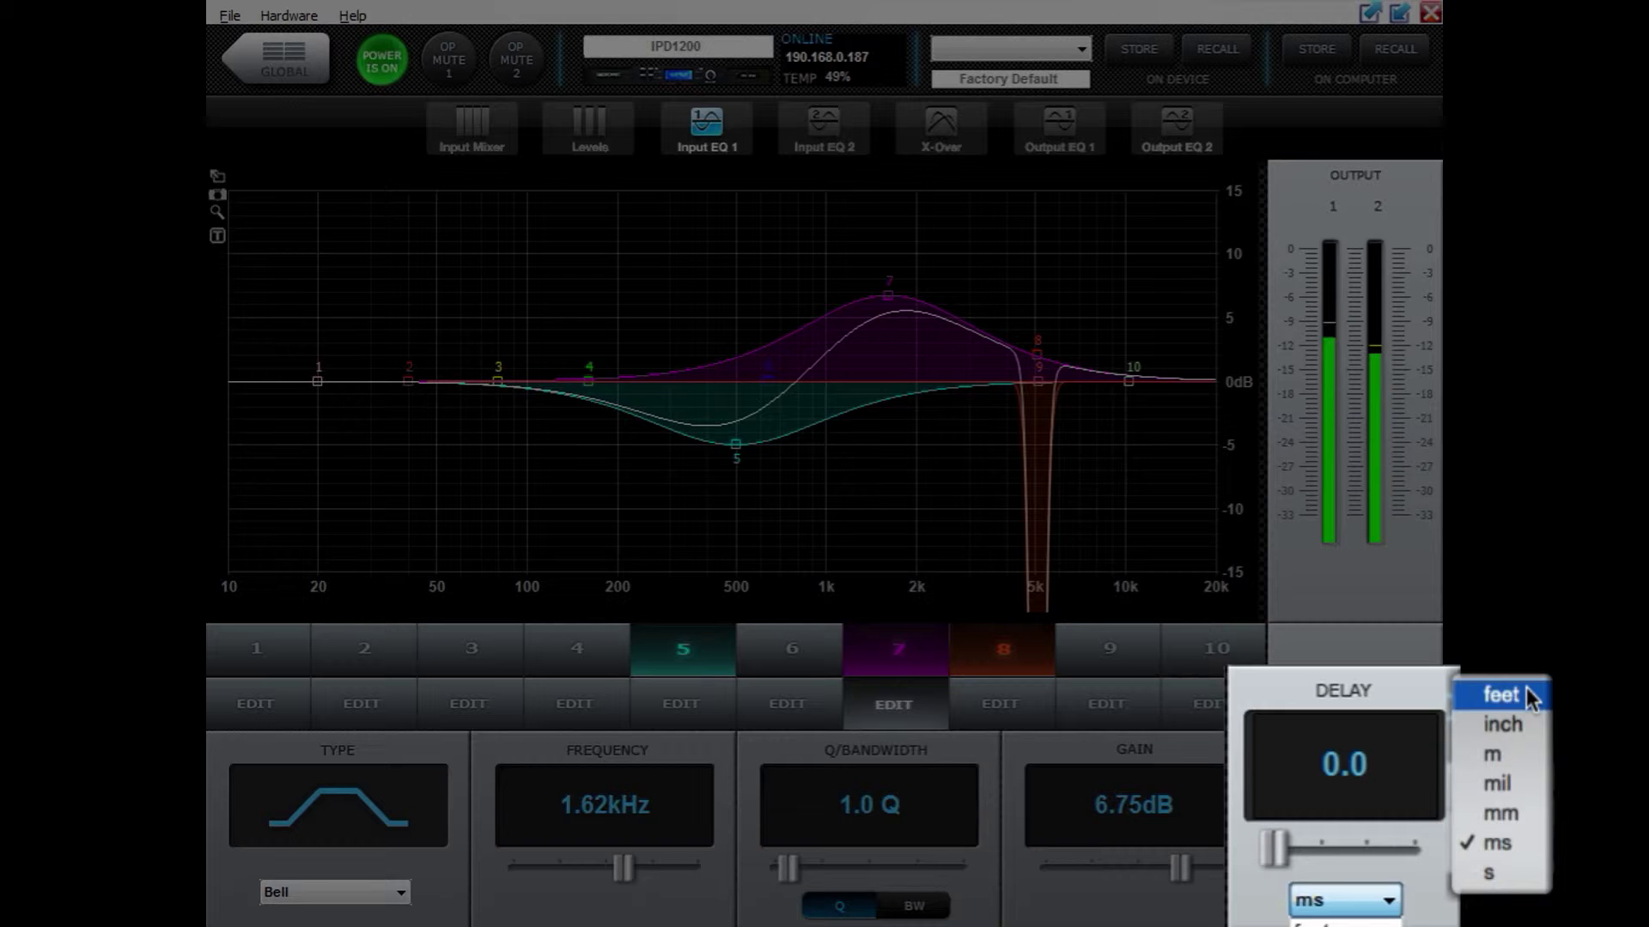
click(1384, 858)
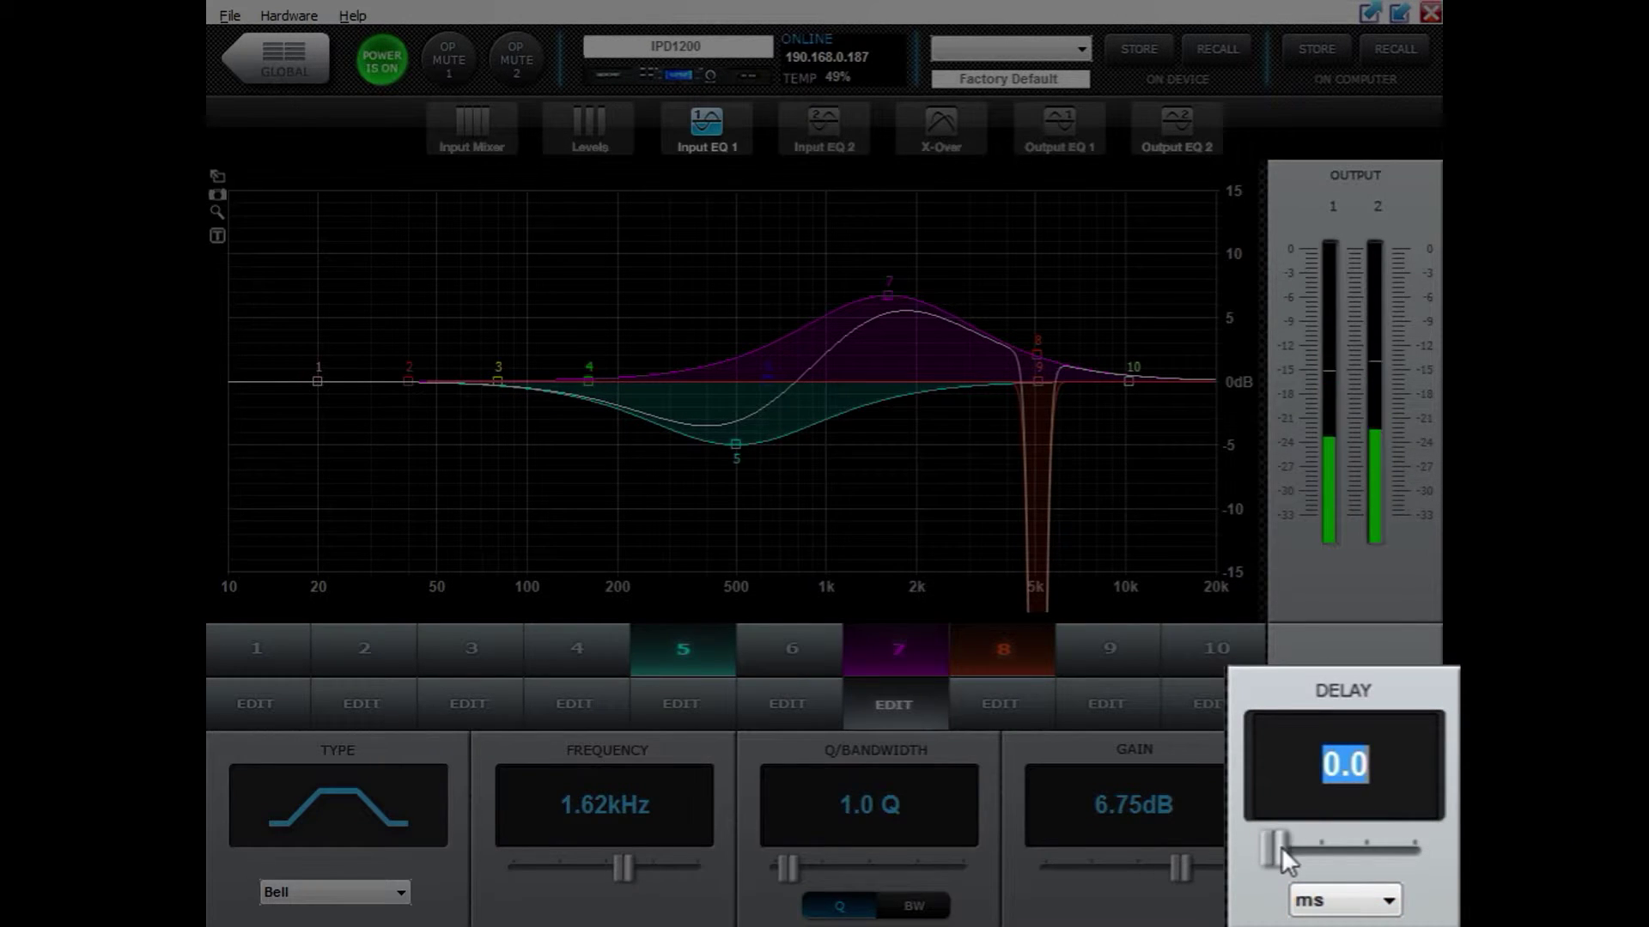
mouse_move(1280, 847)
mouse_down()
mouse_move(1311, 848)
mouse_move(1259, 864)
mouse_up()
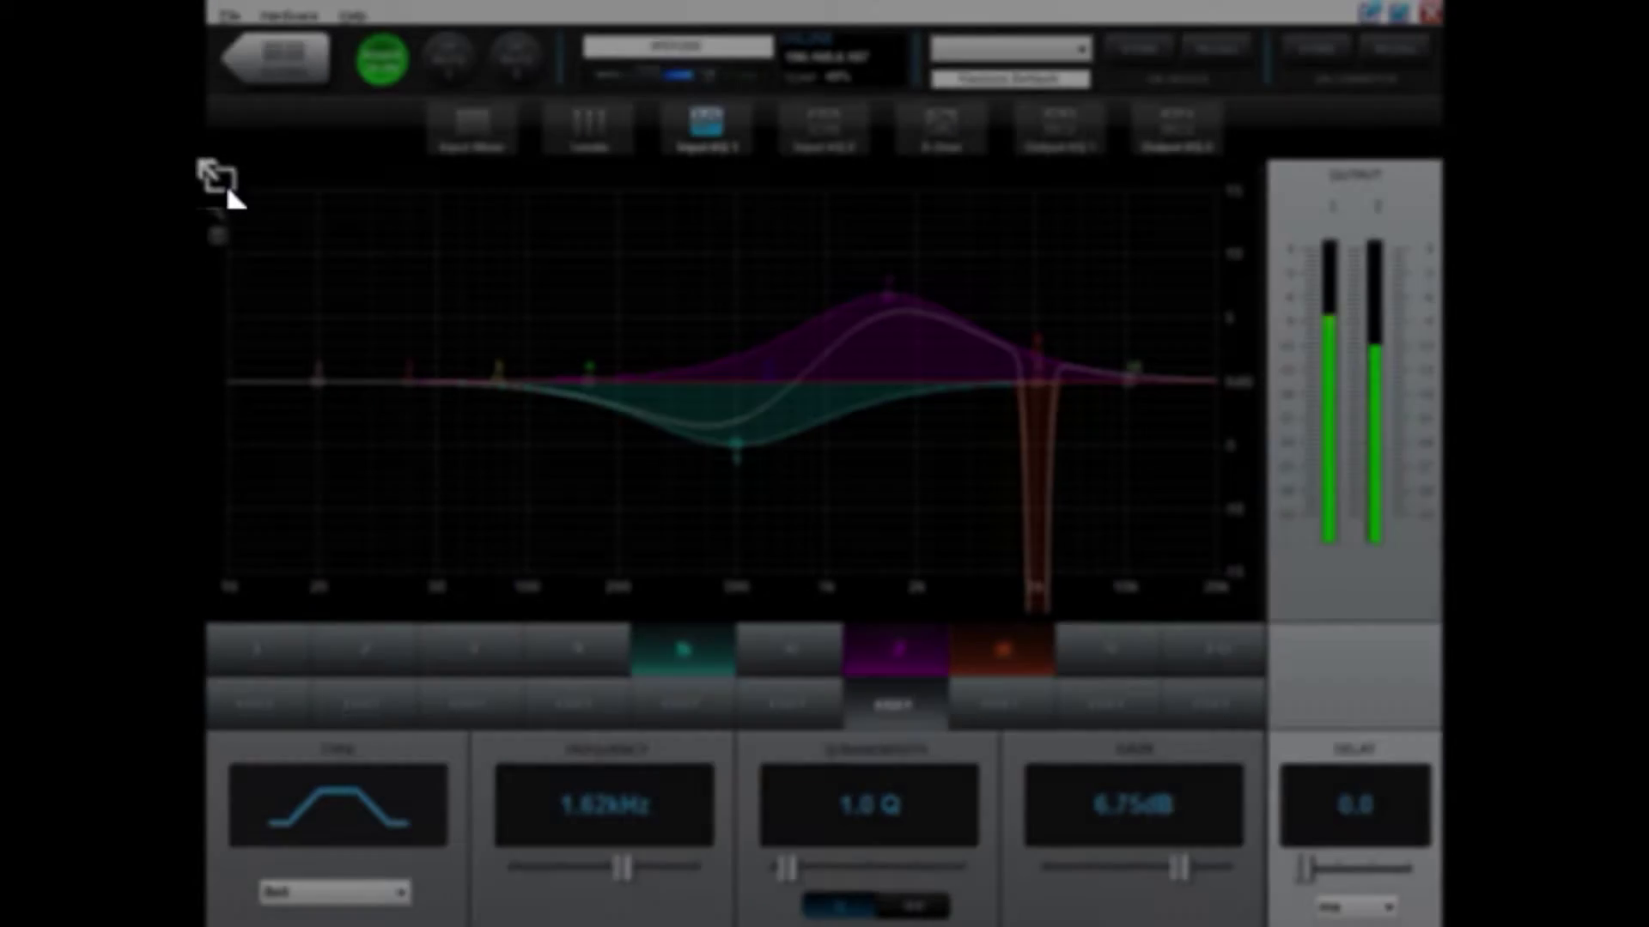
Move band 7 to about 1.35 kHz and 6.46 dB in the enlarged graph, and return to the normal view
click(220, 179)
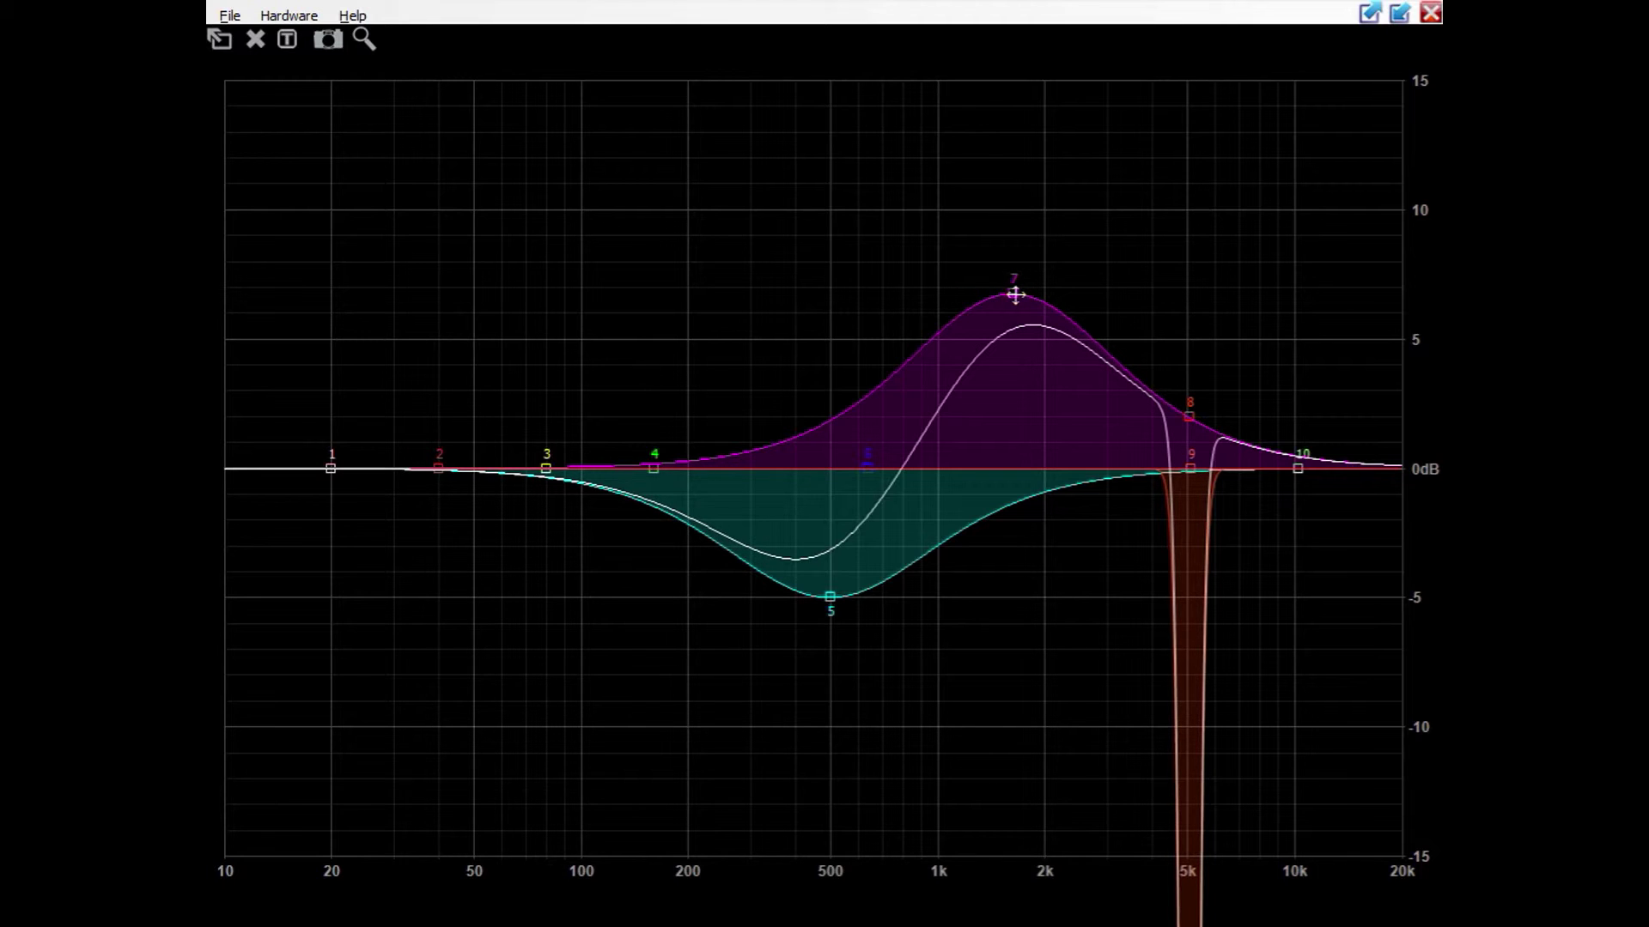
mouse_move(1015, 294)
mouse_down()
mouse_move(610, 254)
mouse_move(699, 296)
mouse_move(909, 299)
mouse_move(1007, 273)
mouse_move(985, 267)
mouse_move(964, 477)
mouse_move(1023, 332)
mouse_move(985, 300)
mouse_up()
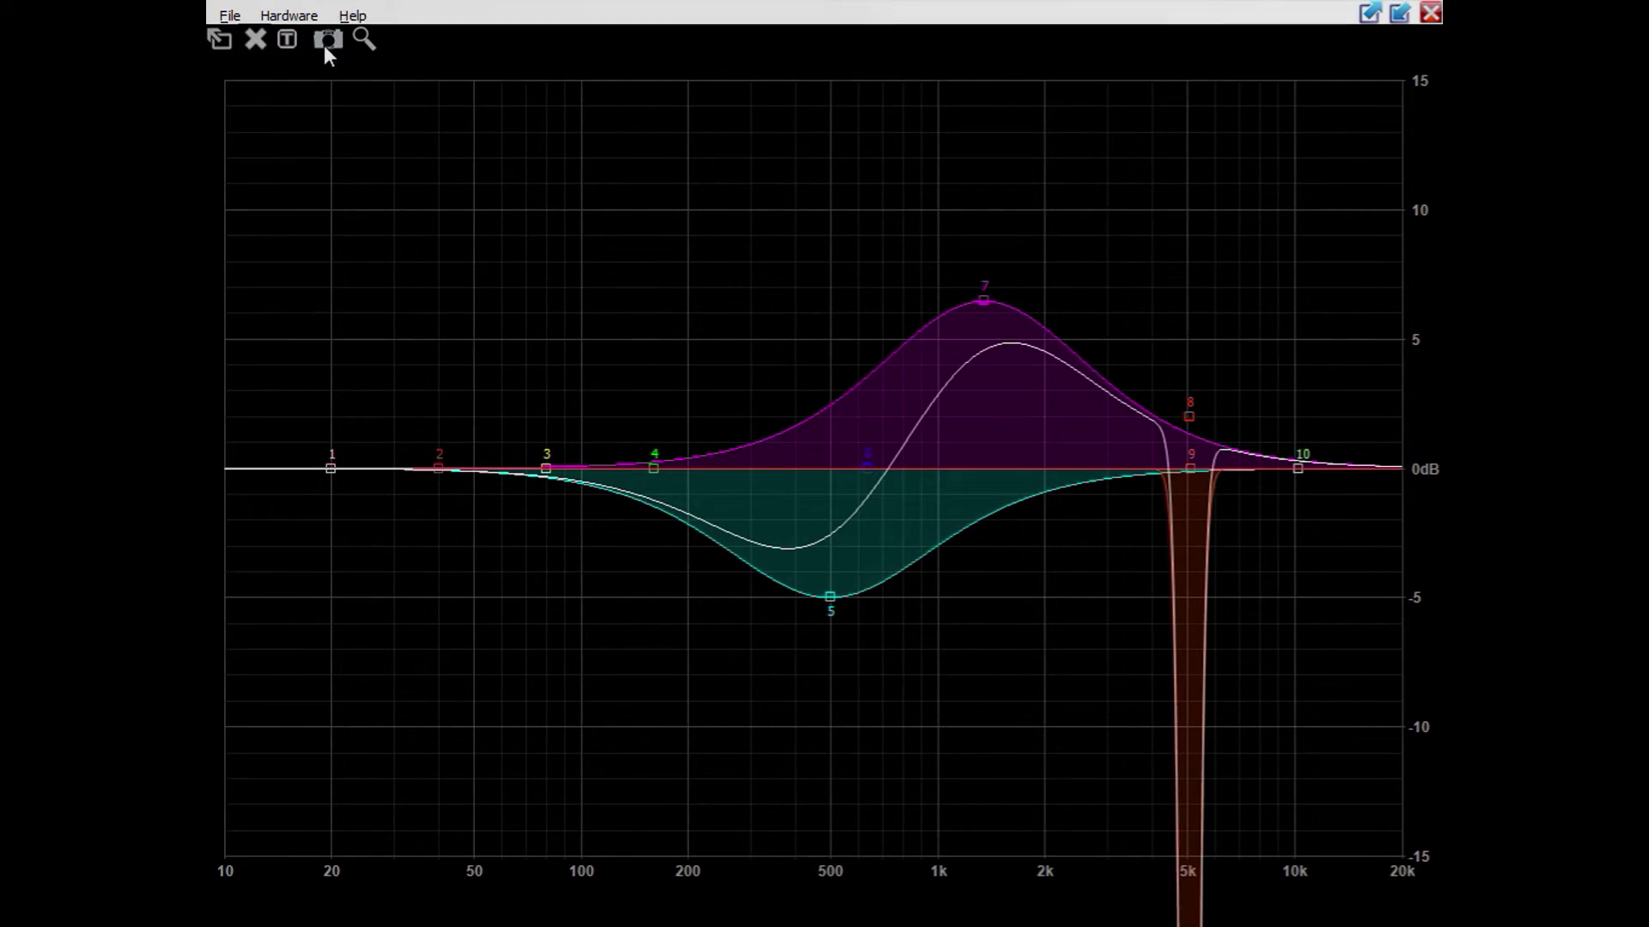
click(253, 39)
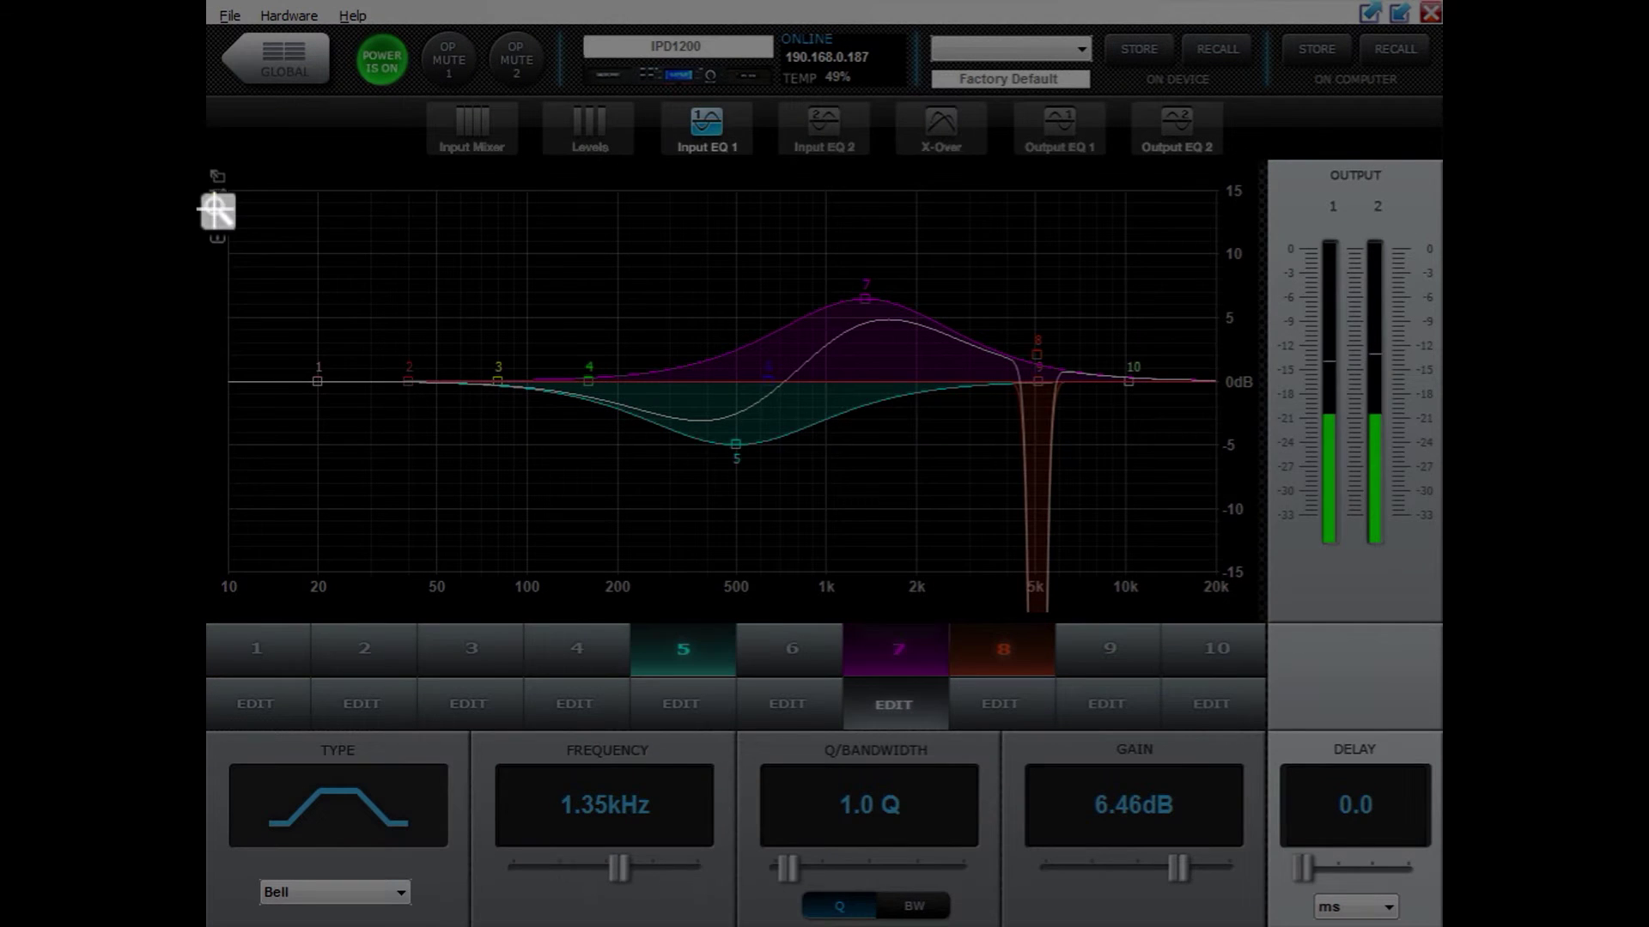
Turn on the graph's magnifier and fine-tune band 7's gain to about 6.27 dB
click(217, 211)
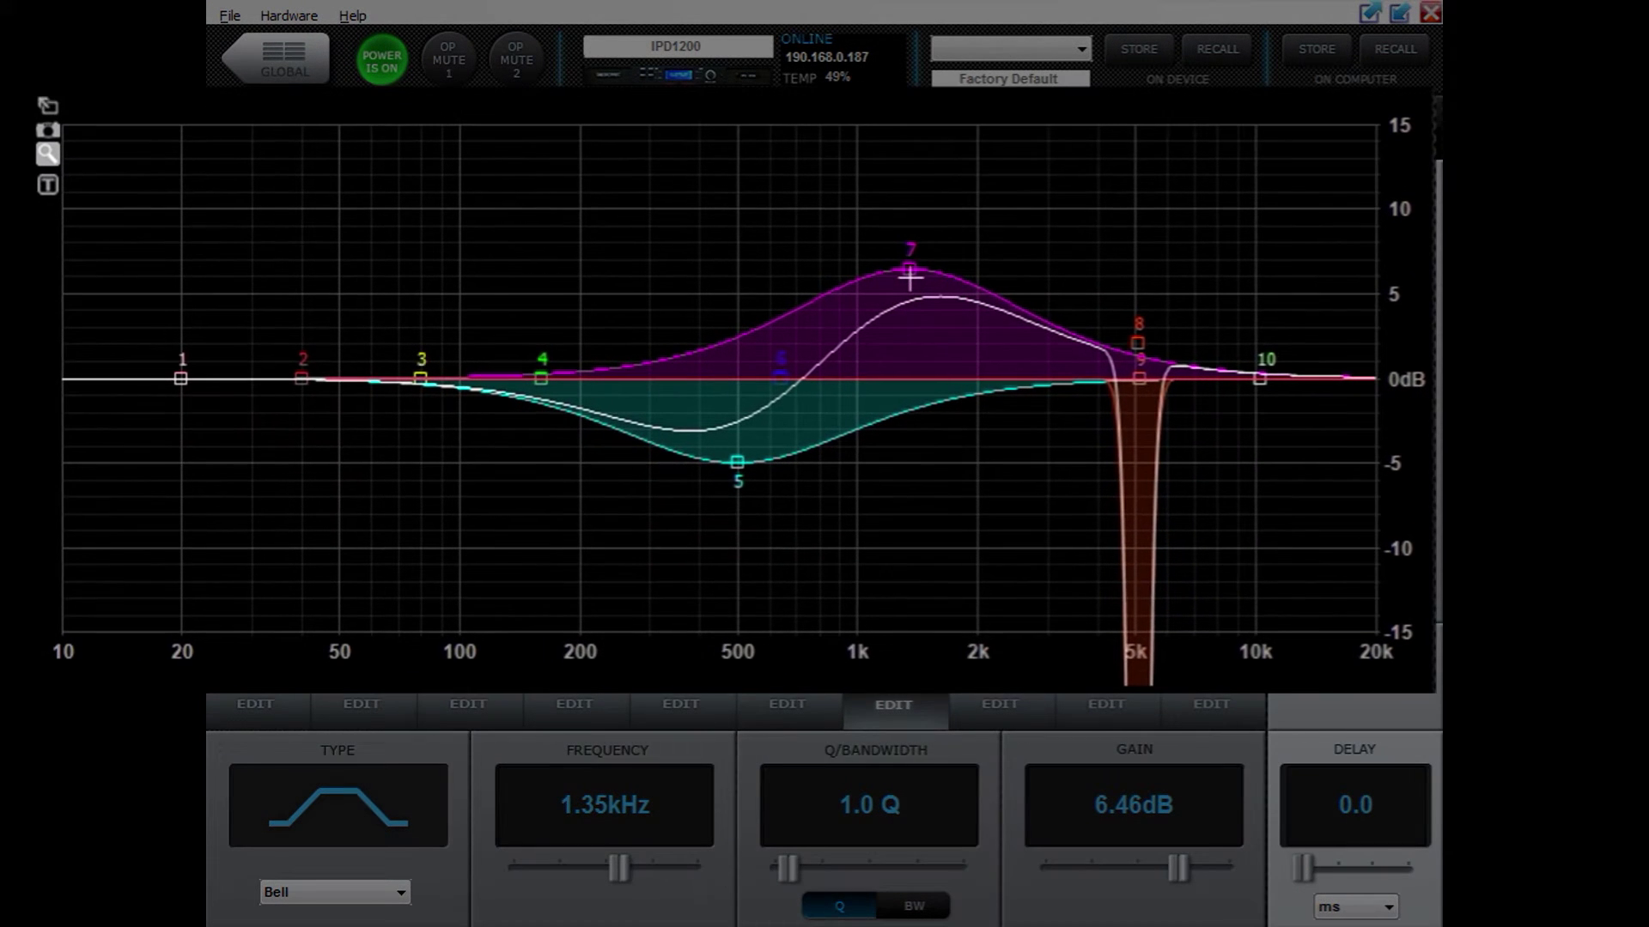
drag(912, 271, 913, 200)
drag(864, 327, 953, 251)
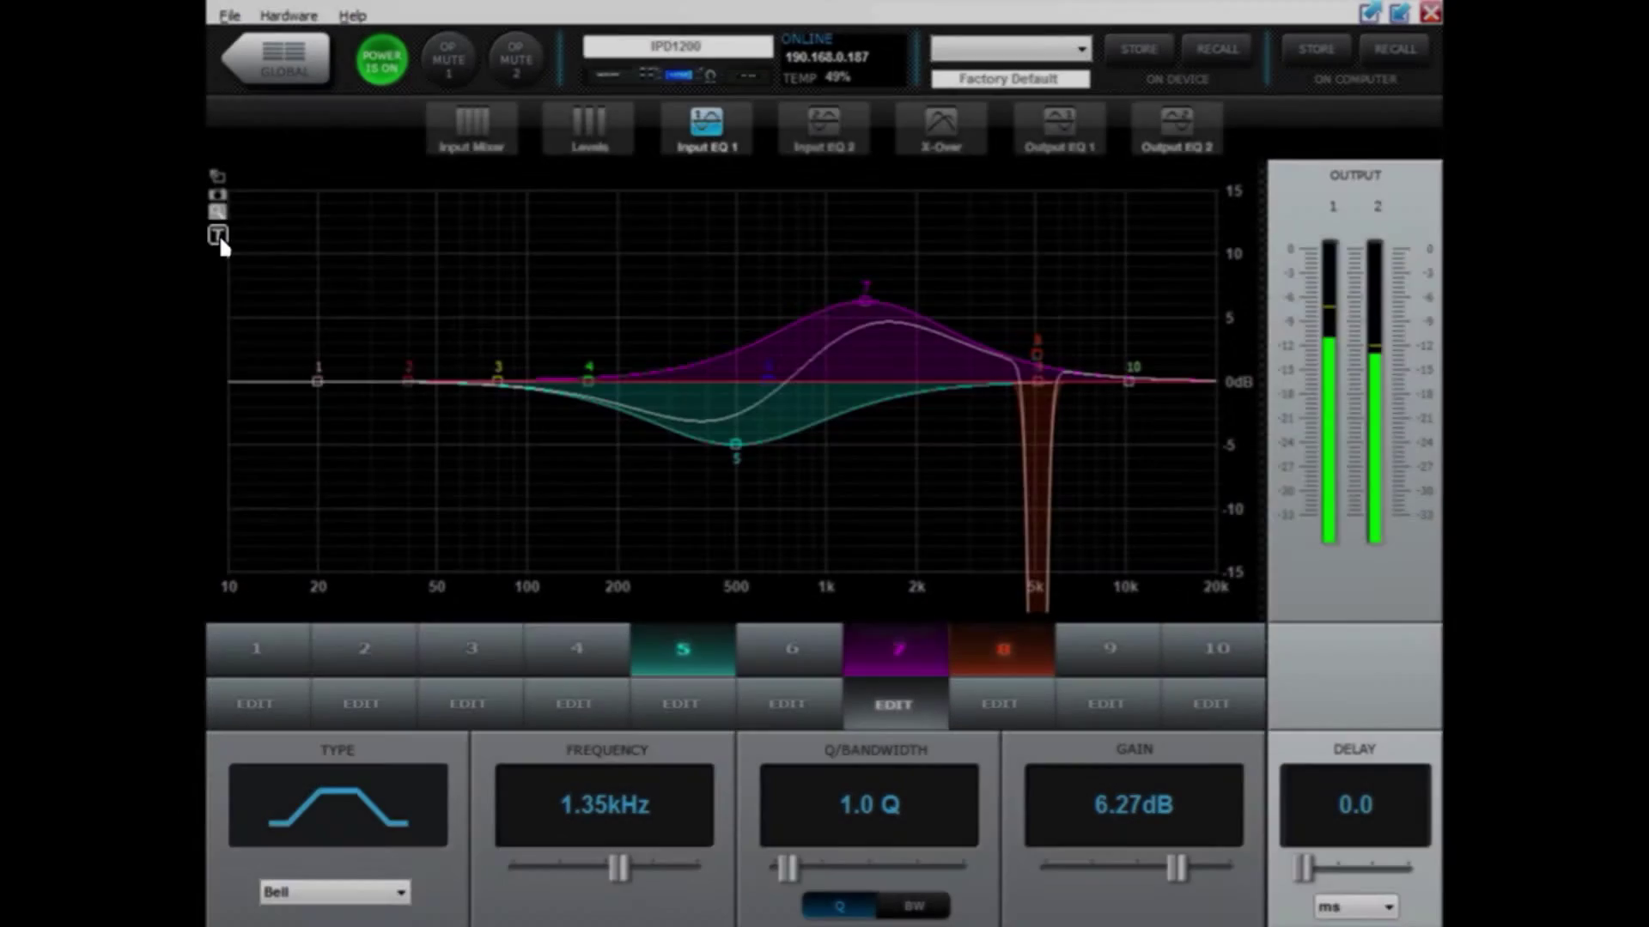
Show the filter value labels on the graph and toggle band 5 off and back on
click(220, 234)
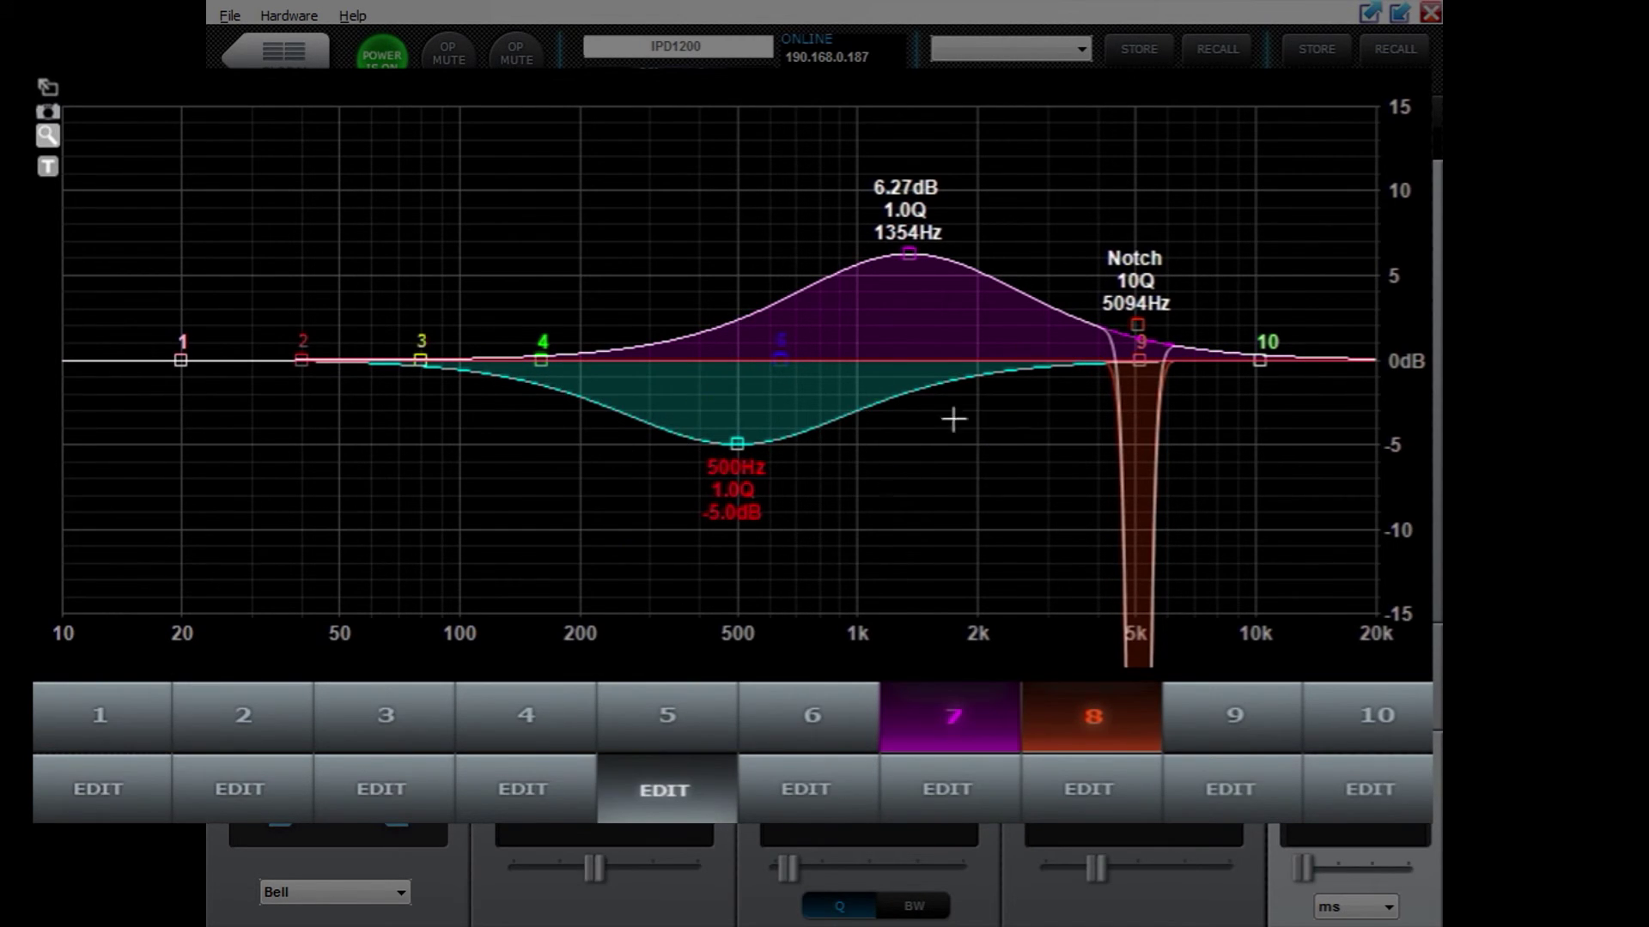
click(682, 709)
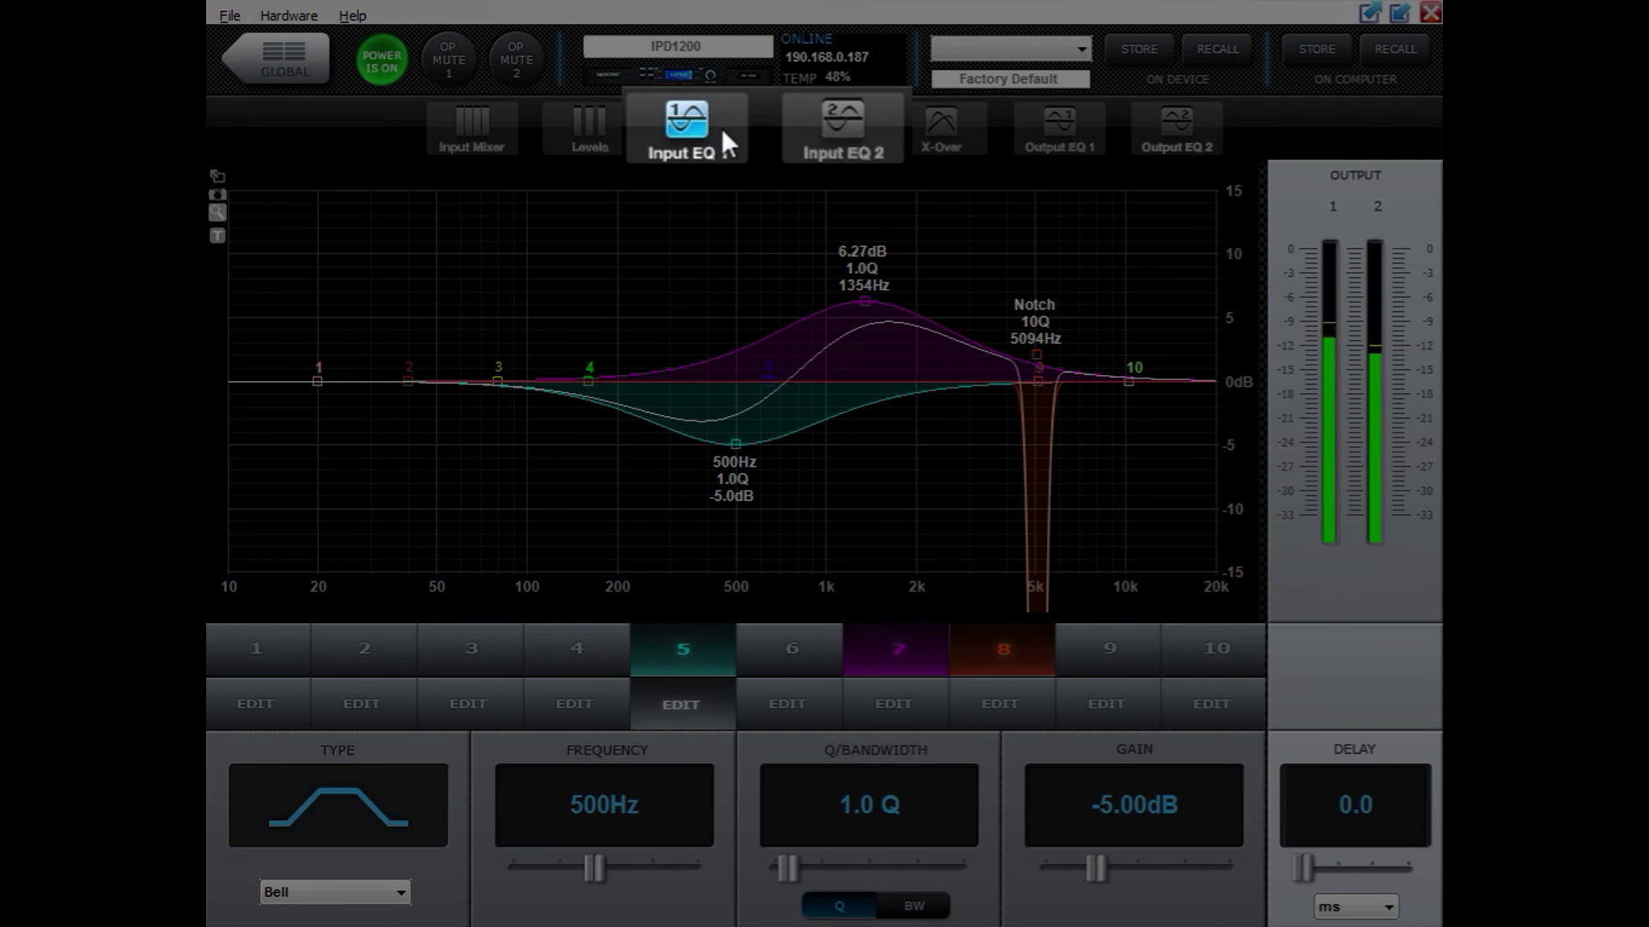
Open the equalizer for the second input channel, Input EQ 2
click(838, 125)
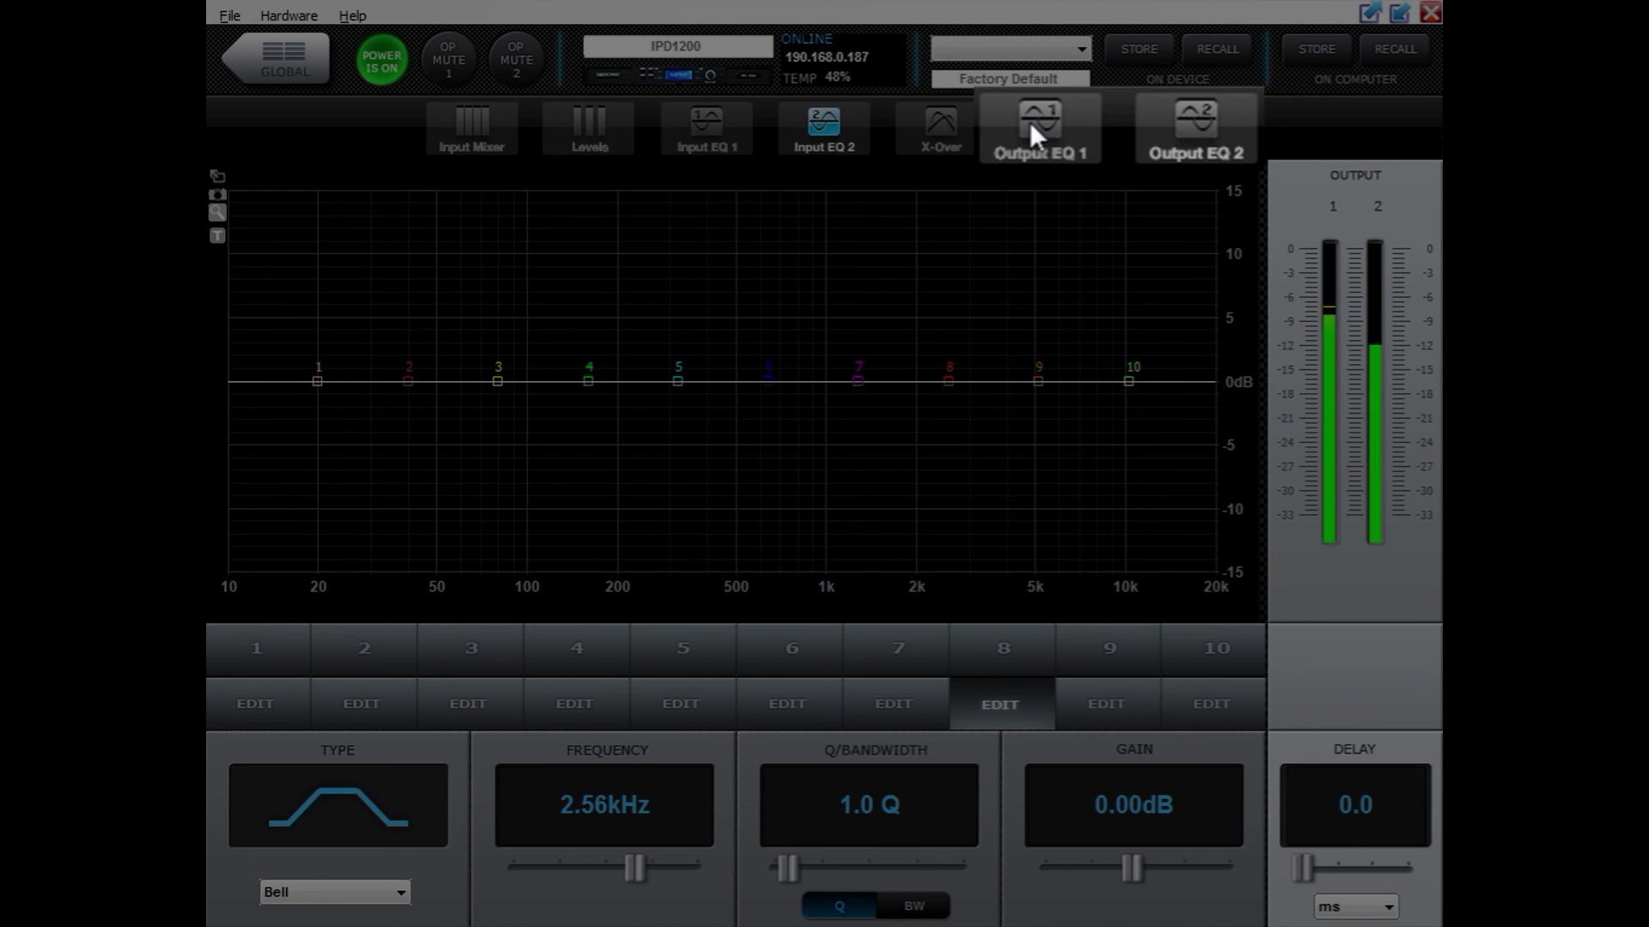